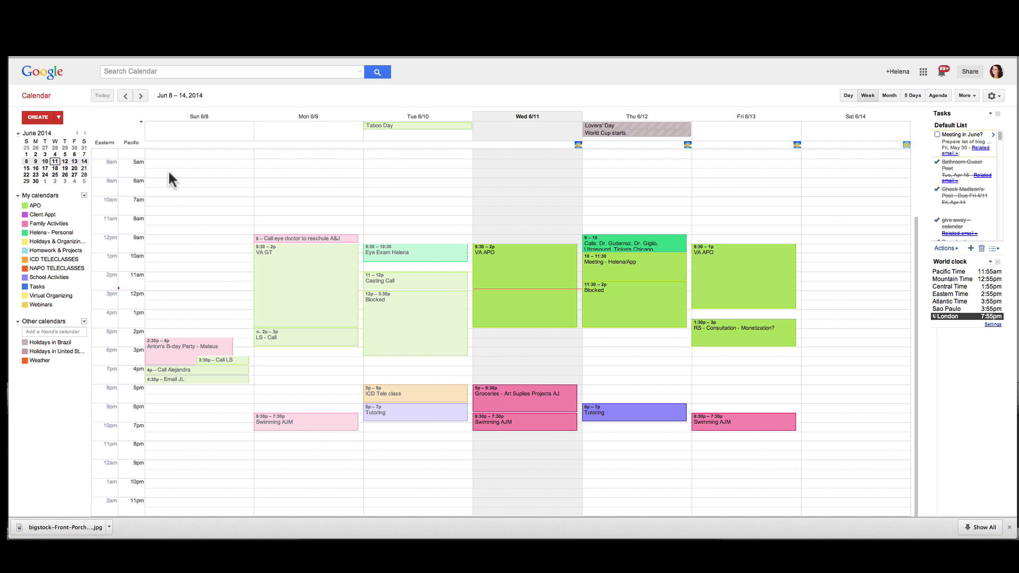
Create the event "Lavandeira - Roupa Cama e toalhas" on Monday, June 9, 6:00–6:30am in the Family Activities calendar.
click(263, 181)
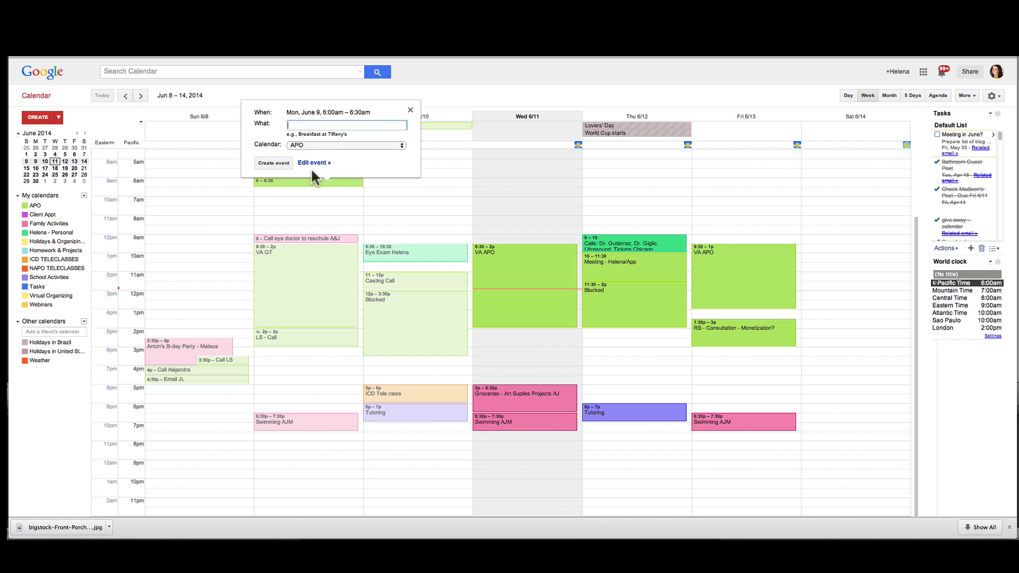
click(317, 144)
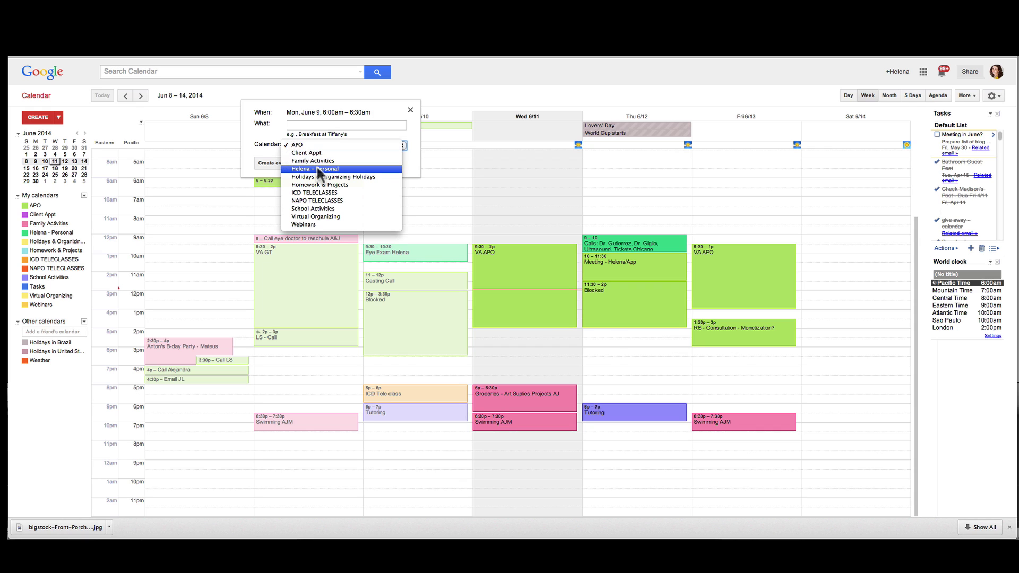
click(317, 161)
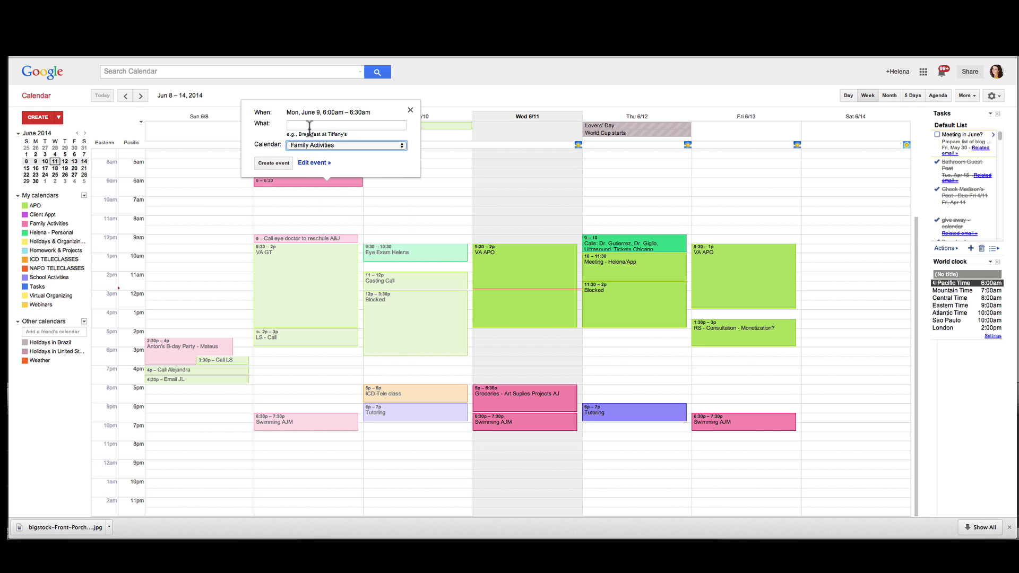
click(310, 126)
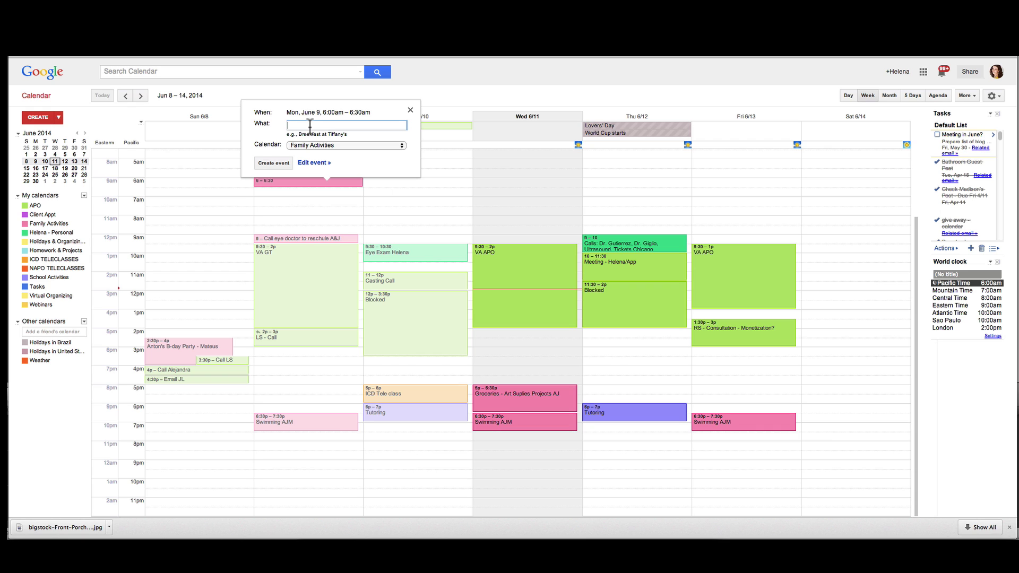
text(Lavandeira - Roupa Cama e toalhas)
click(266, 163)
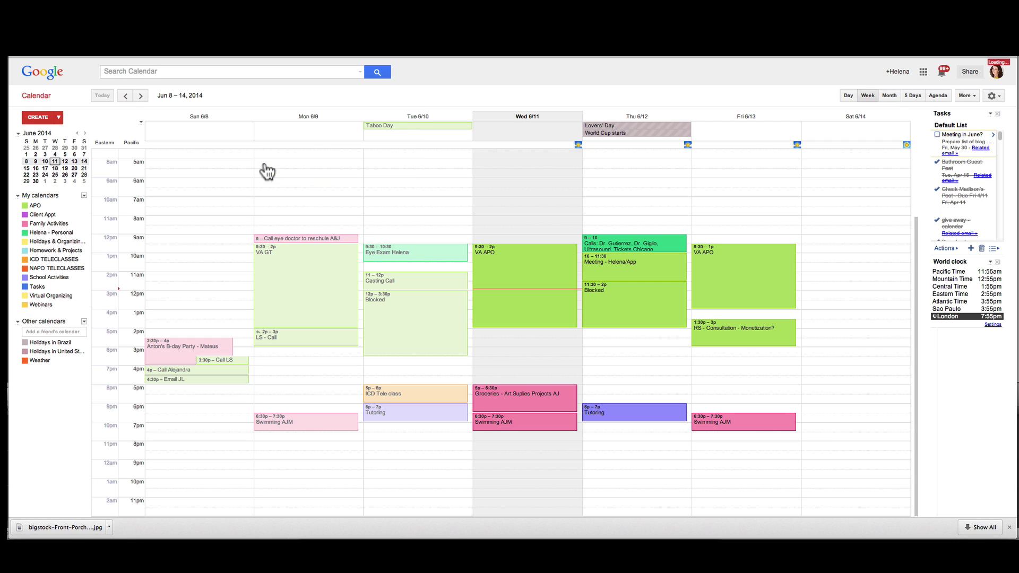
Create the event "Tirar Lixo" on Monday, June 9, 6:30–7:00am in the Family Activities calendar.
click(289, 191)
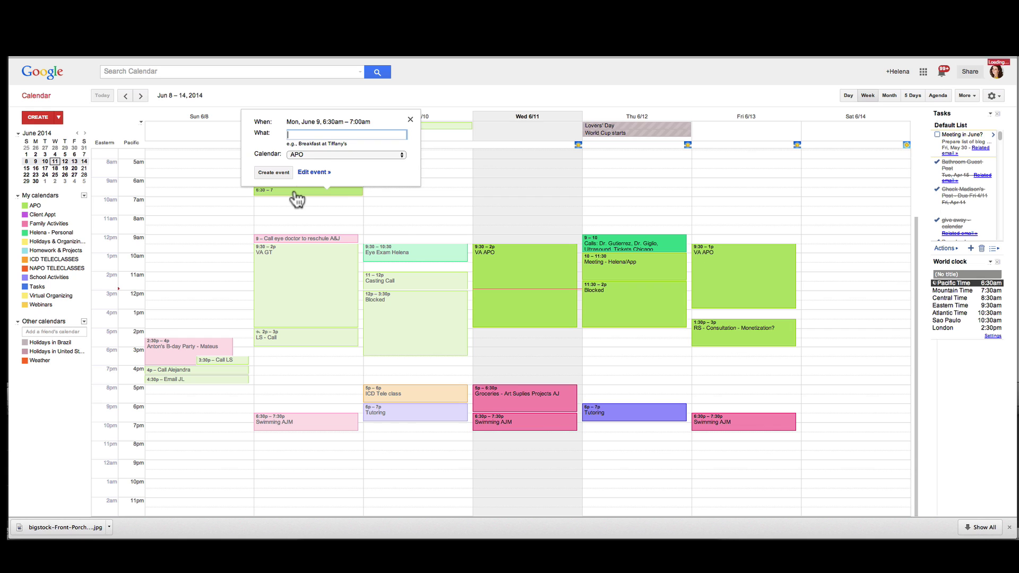
click(312, 154)
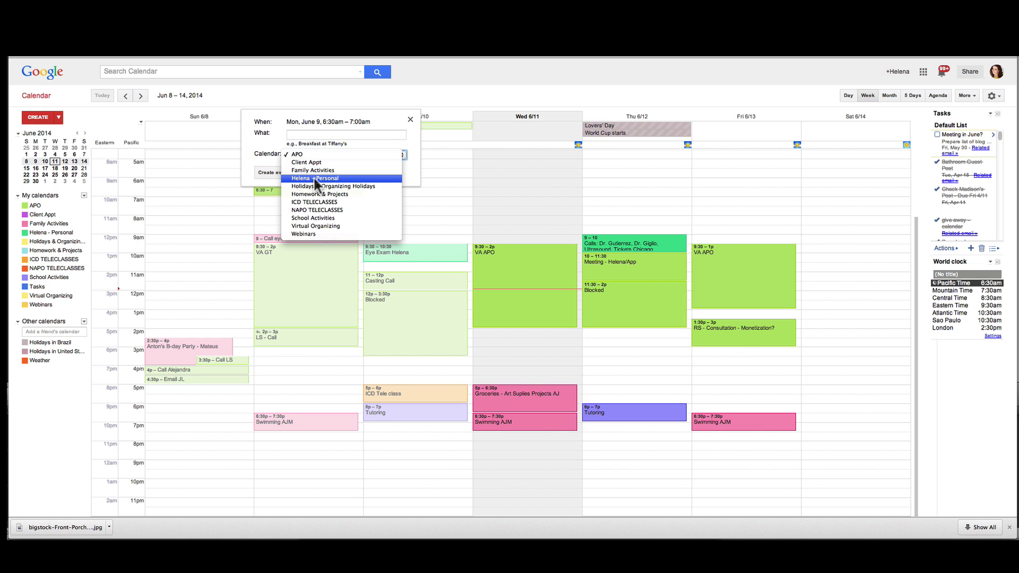
click(317, 178)
click(331, 155)
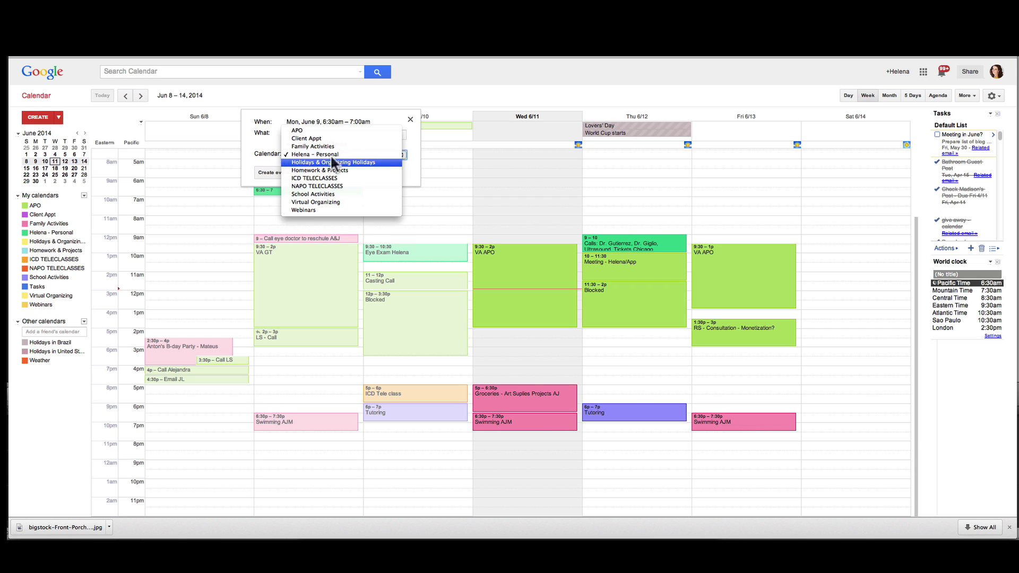
click(329, 146)
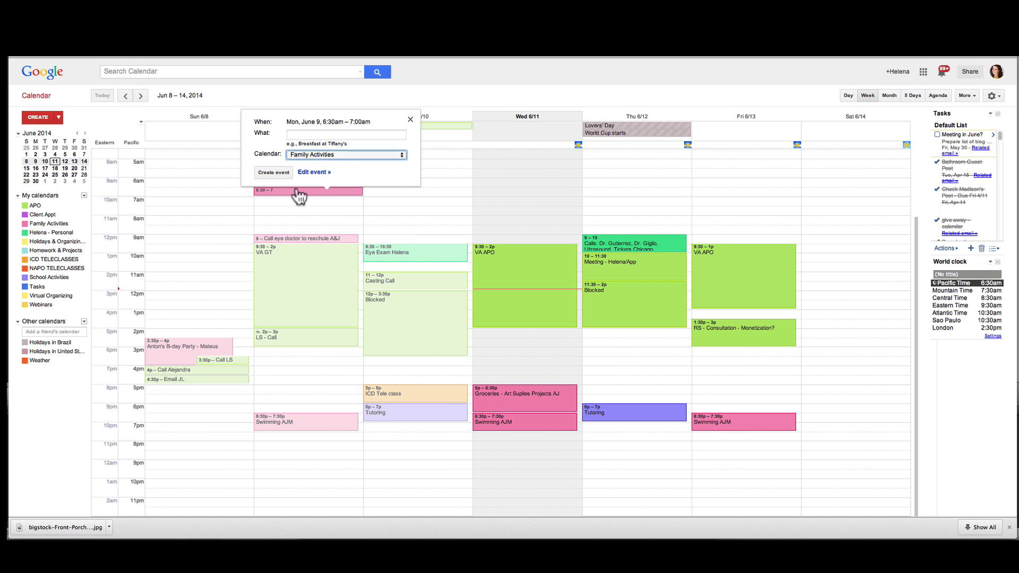
click(334, 134)
text(Ti)
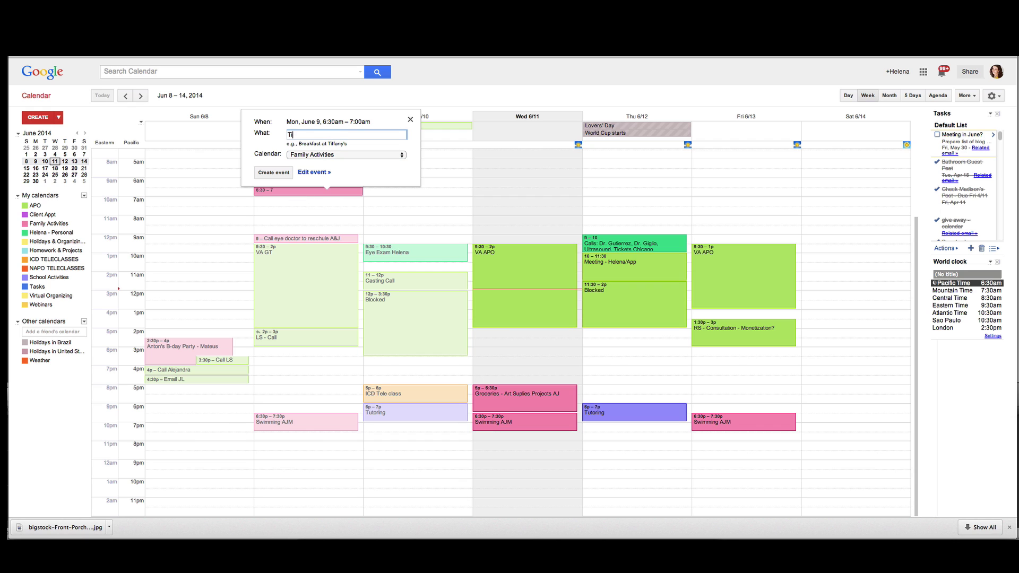
text(rar Lixo)
key(Return)
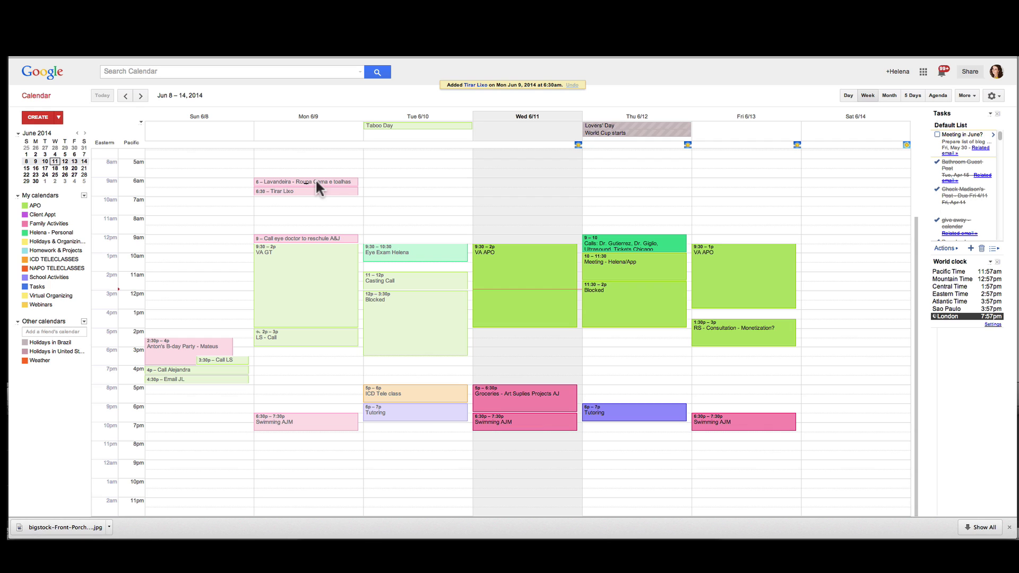
View the details of Monday's "Lavandeira - Roupa Cama e toalhas" event and close them.
click(317, 182)
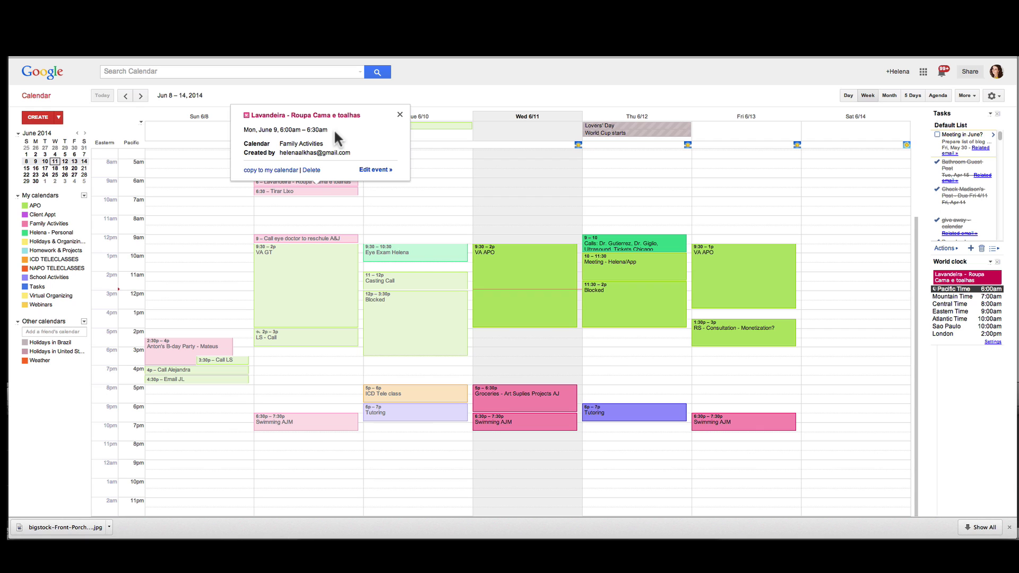
click(399, 115)
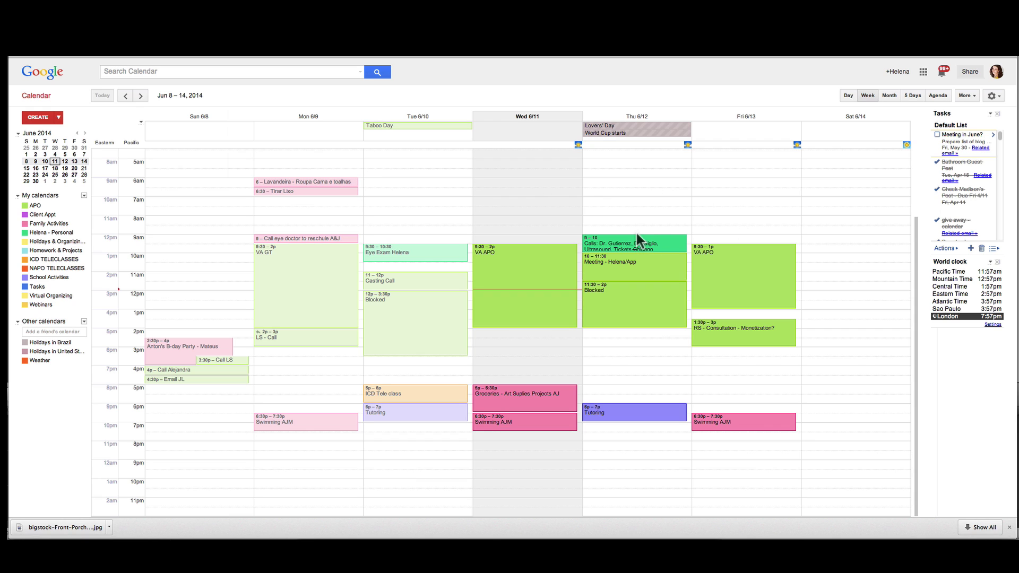
Create the event "Preparar almoço meninos" on Monday, June 9, 7:00–7:30am in the Family Activities calendar.
click(276, 200)
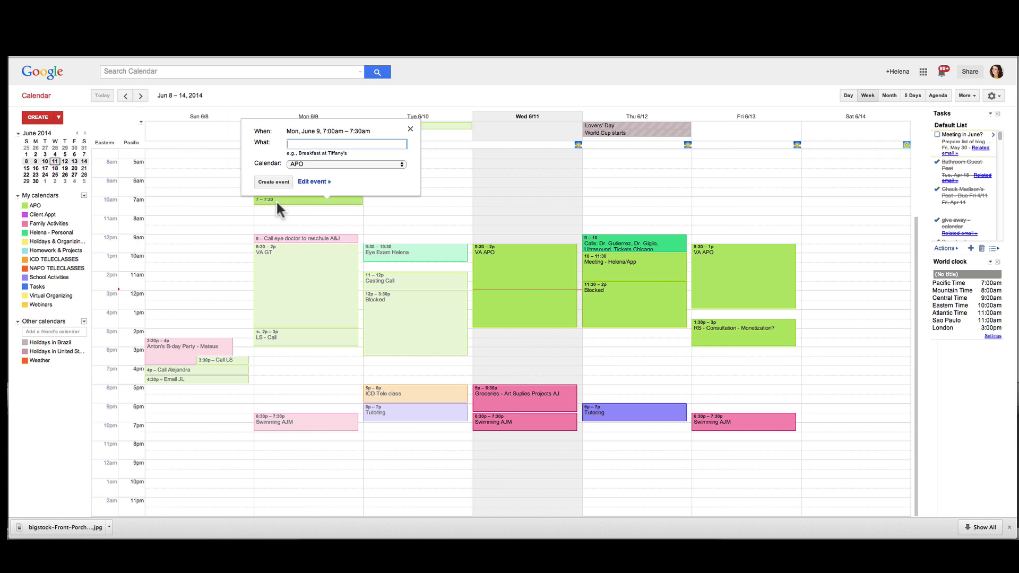
text(Preparar almoço meninos)
click(323, 164)
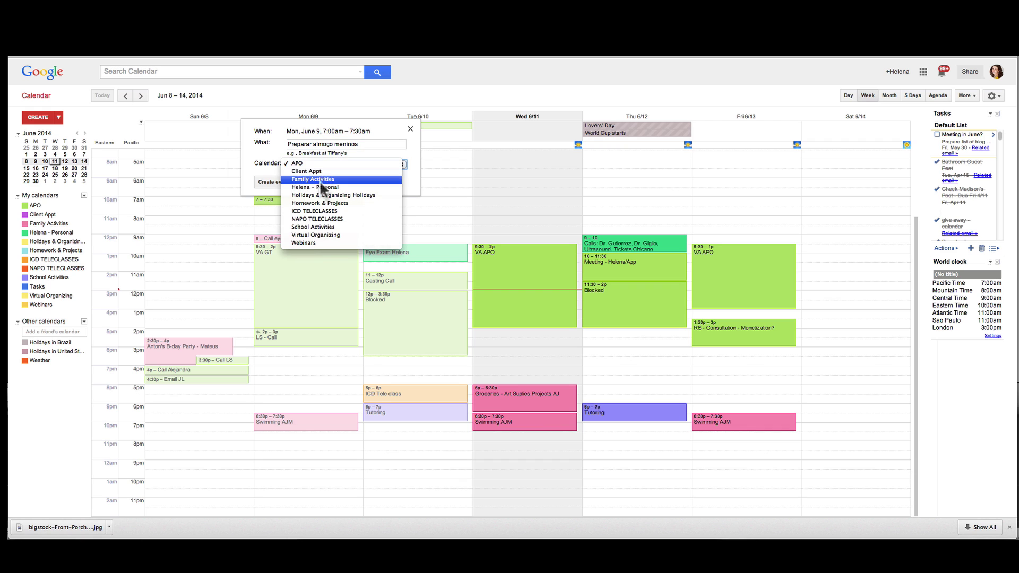
click(319, 179)
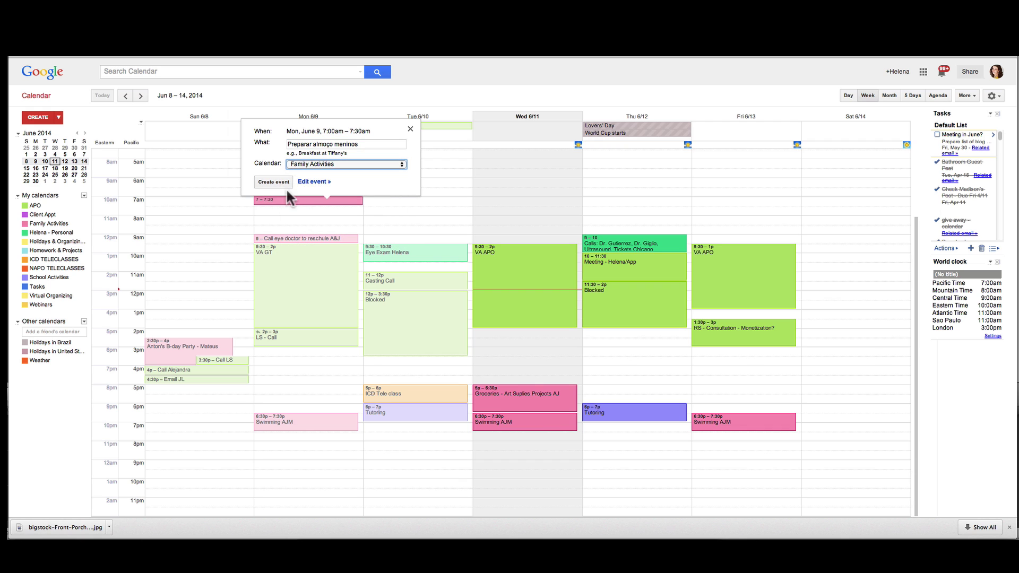
click(282, 184)
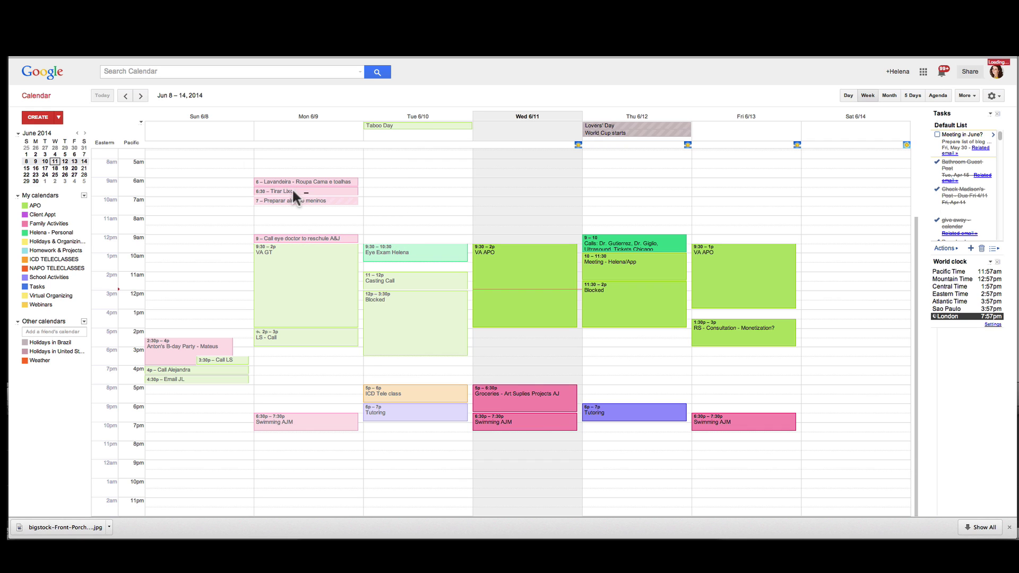
Create the event "Colocar louça na máquina para lavar" on Monday, June 9, 7:30–8:00am.
click(325, 212)
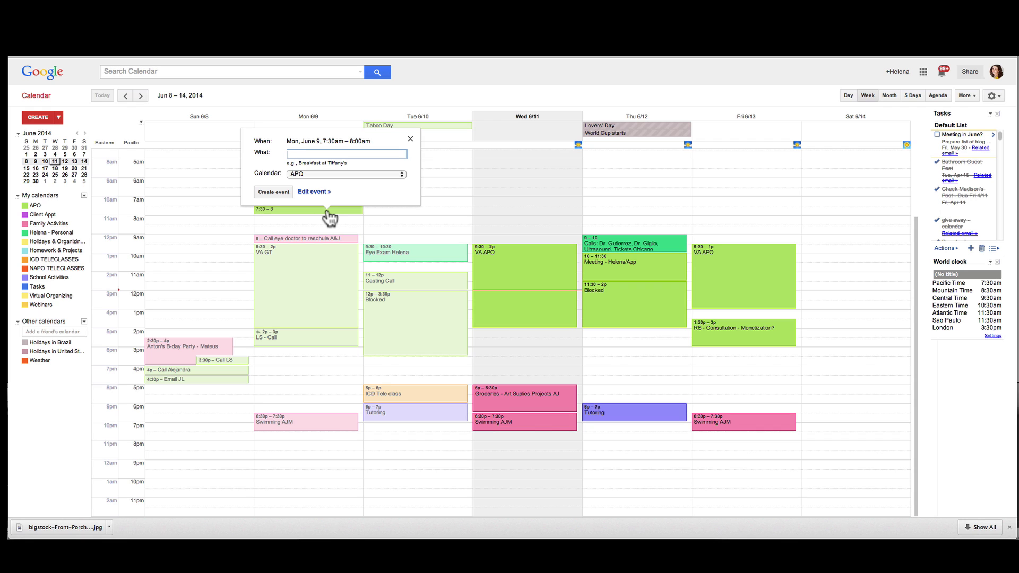
text(Colocar louça na máquina para lavar)
key(Return)
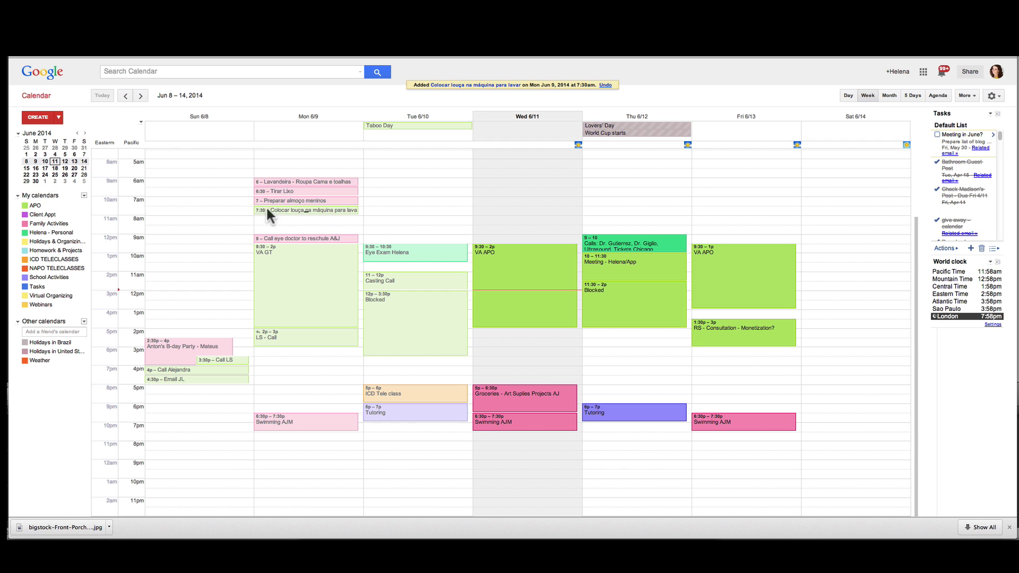
Move the "Colocar louça na máquina para lavar" event to the Family Activities calendar and save it.
click(274, 211)
click(328, 202)
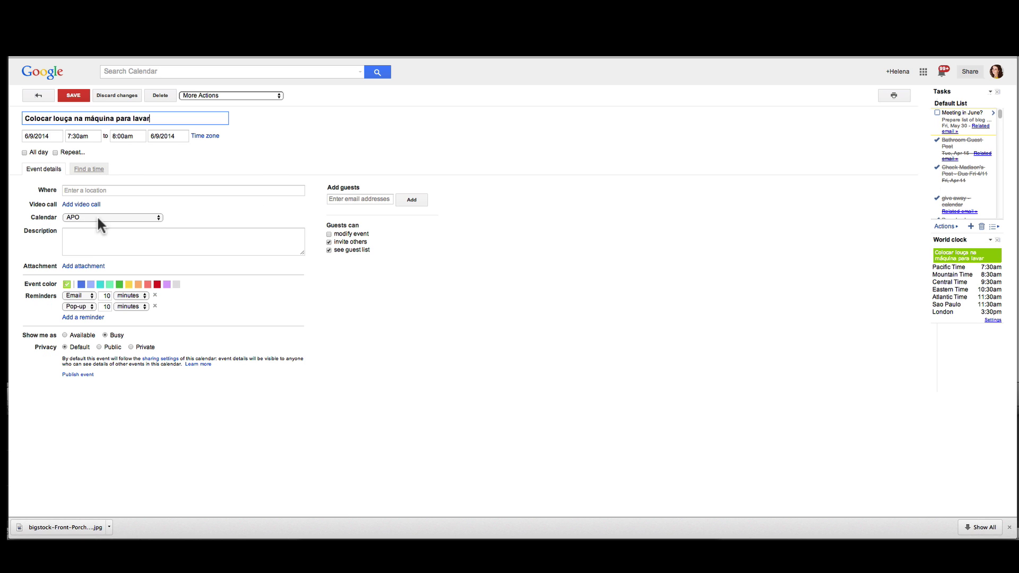
click(97, 217)
click(97, 233)
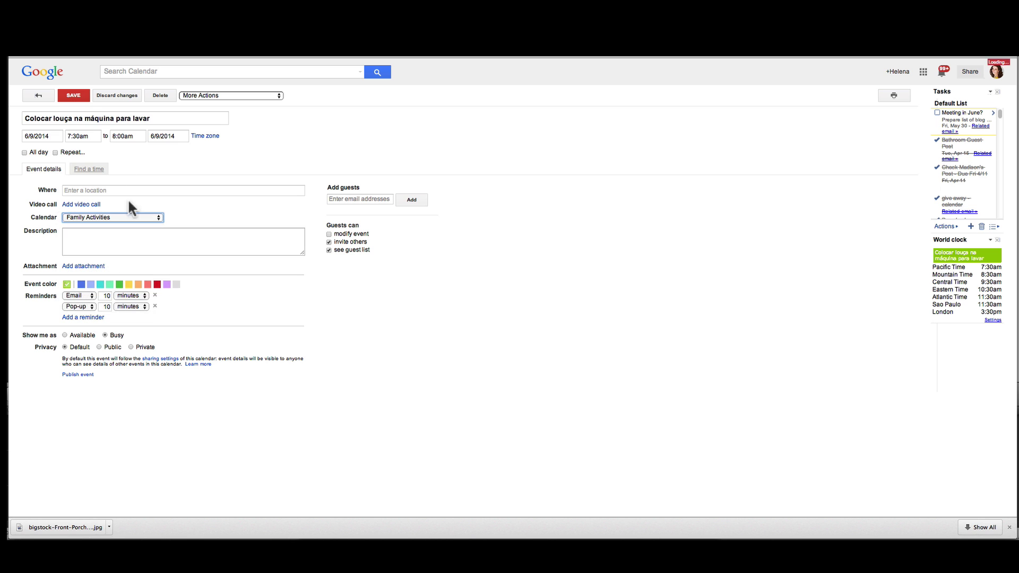
click(74, 97)
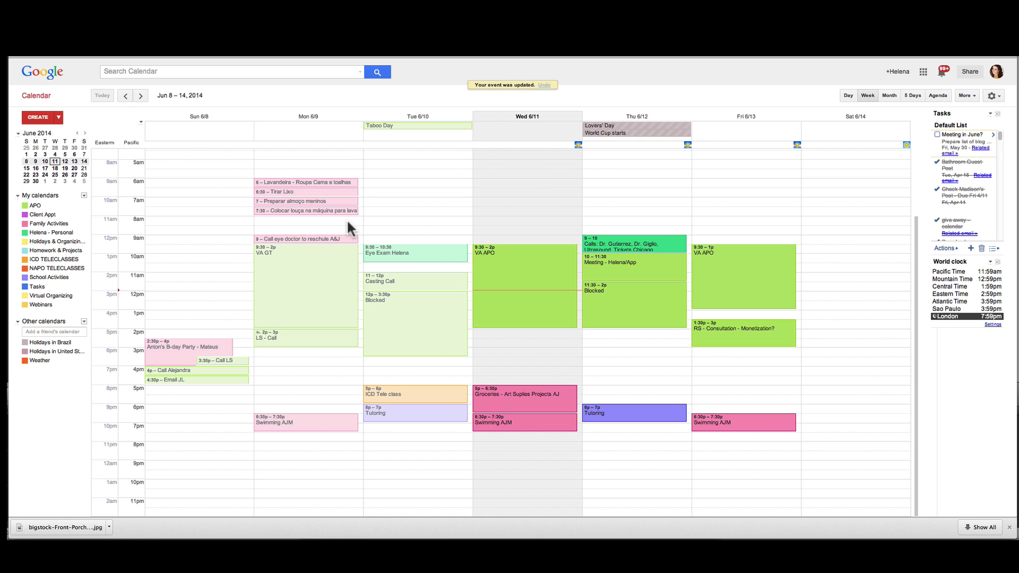
Create the event "Banho etc" on Monday, June 9, 8:00–8:30am in the Family Activities calendar.
click(348, 221)
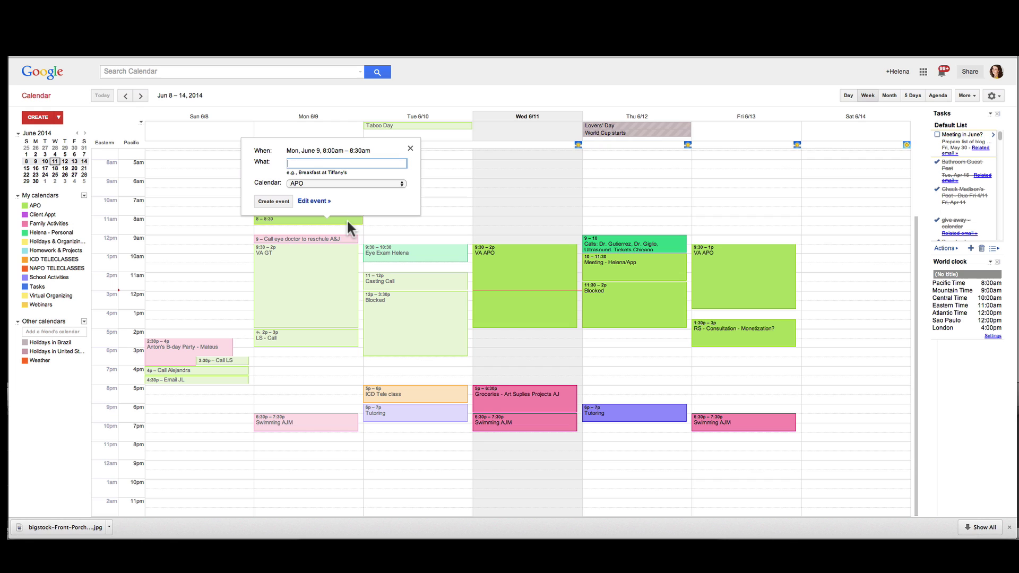
click(348, 183)
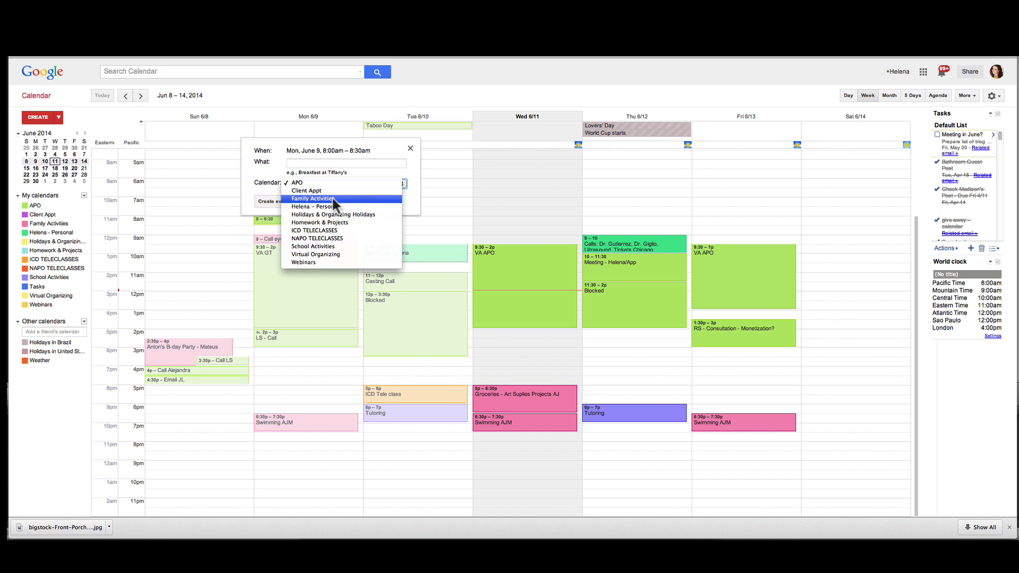
click(332, 197)
click(332, 162)
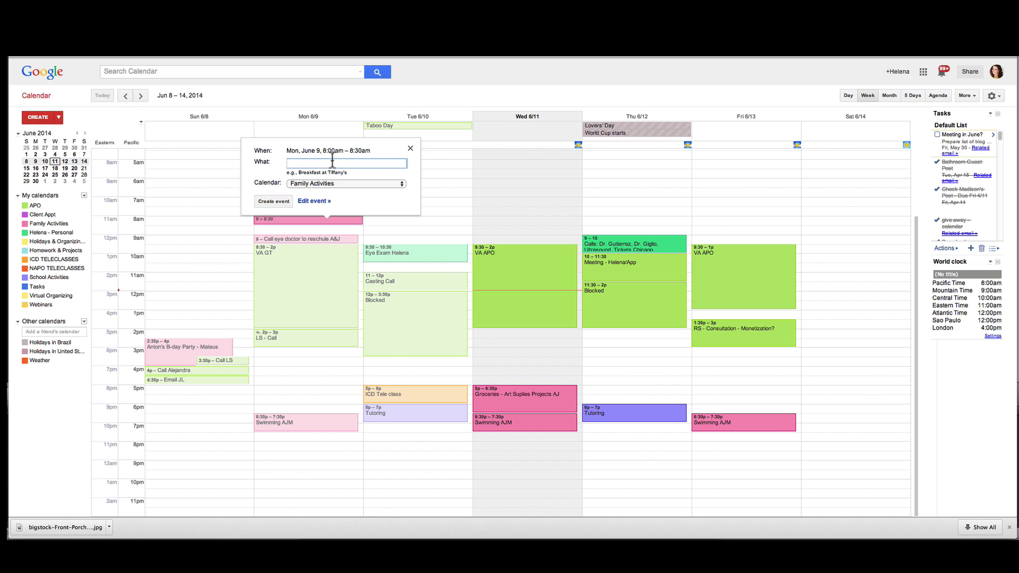
text(Bacho)
key(BackSpace)
key(BackSpace)
text(nho etc)
key(Return)
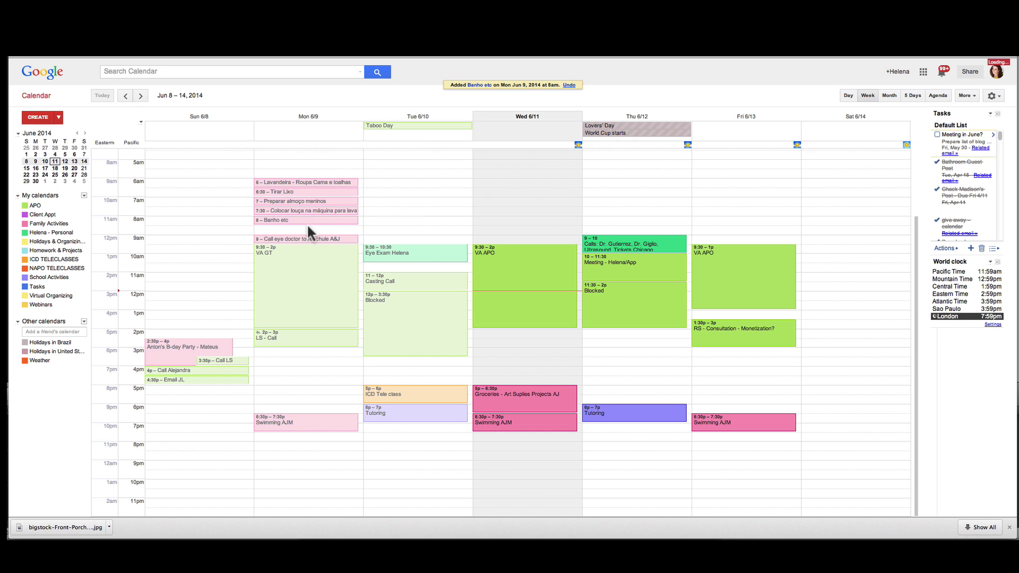
Create the event "Drop off escola" on Monday, June 9, 8:30–9:00am.
click(307, 227)
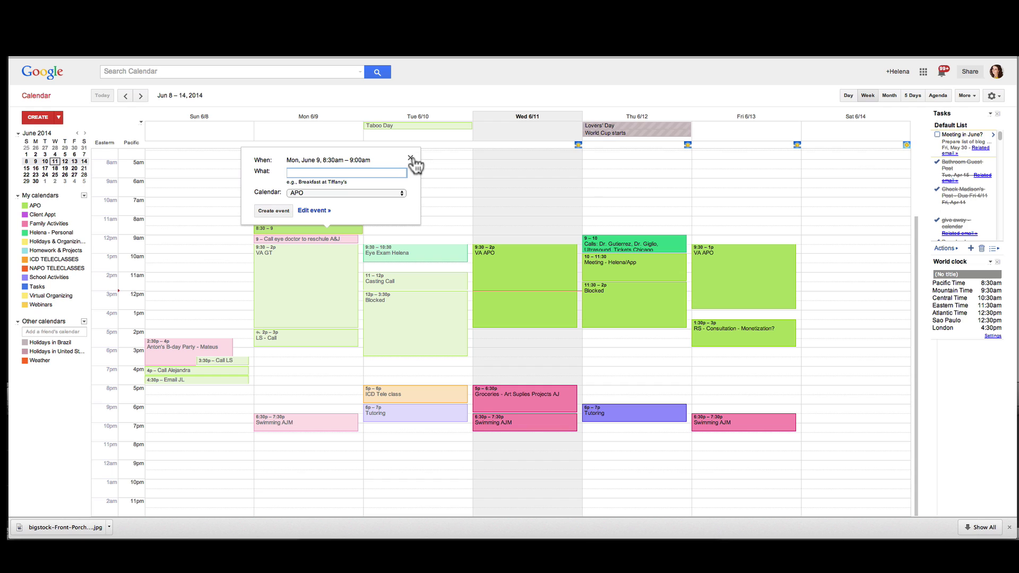
text(Drop off escola)
click(275, 210)
Move the "Drop off escola" event to the Family Activities calendar and save it.
click(345, 229)
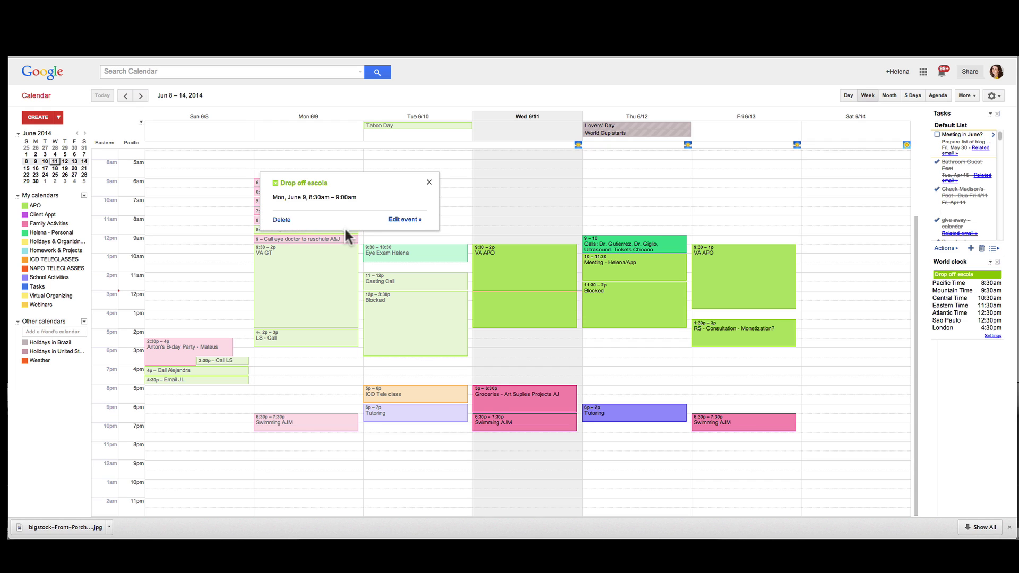
click(407, 220)
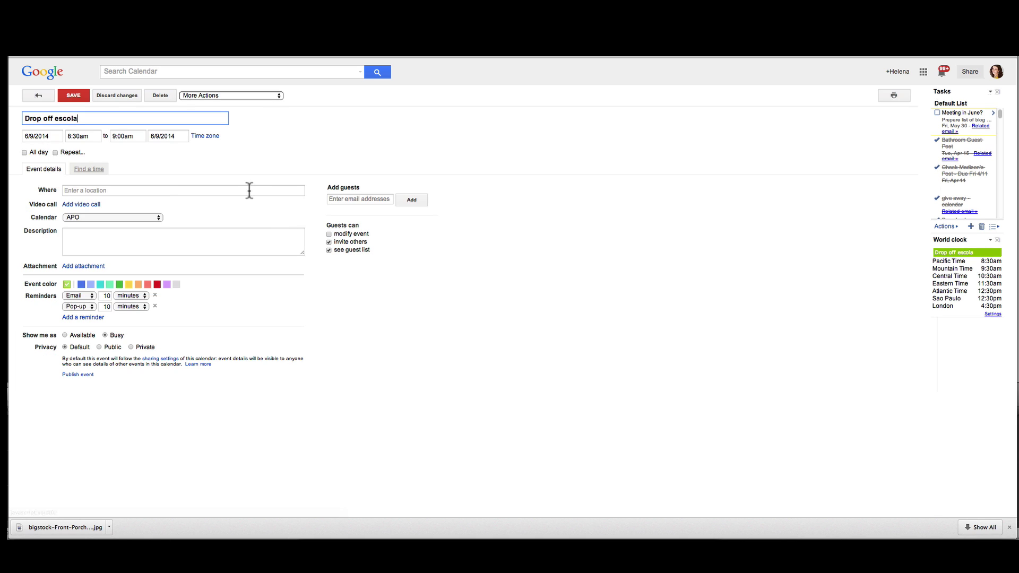
click(92, 215)
click(89, 232)
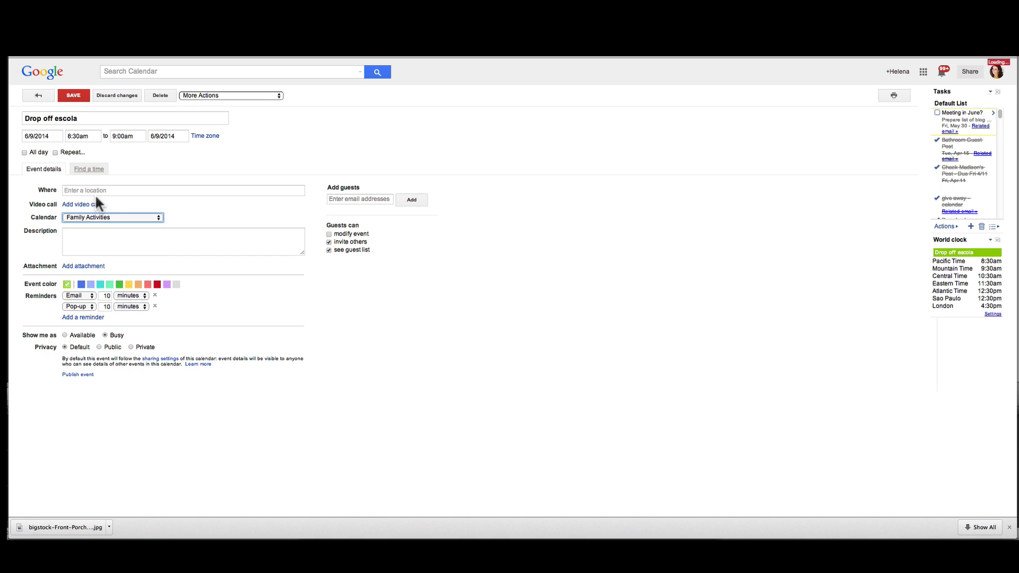
click(75, 96)
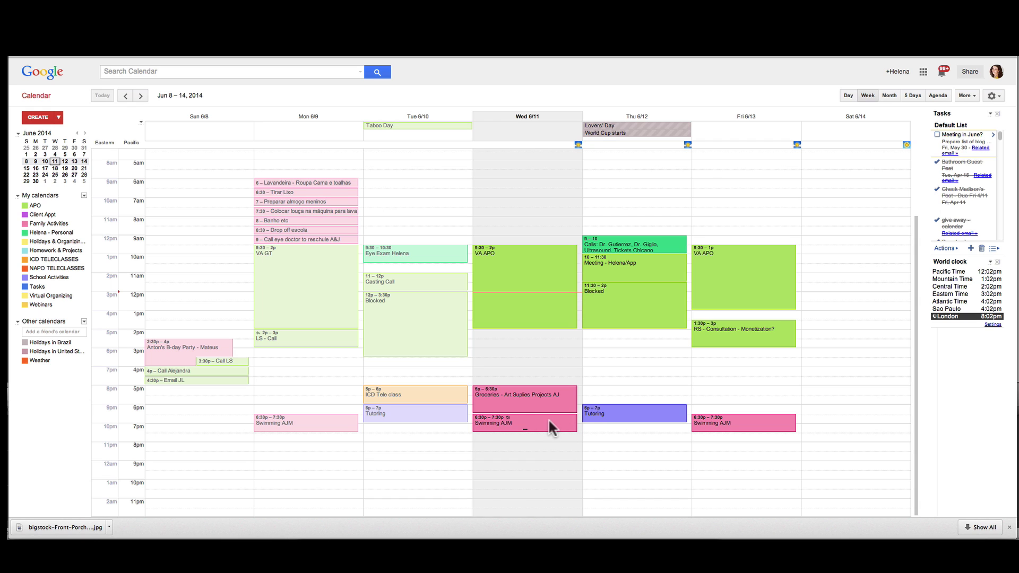
click(326, 395)
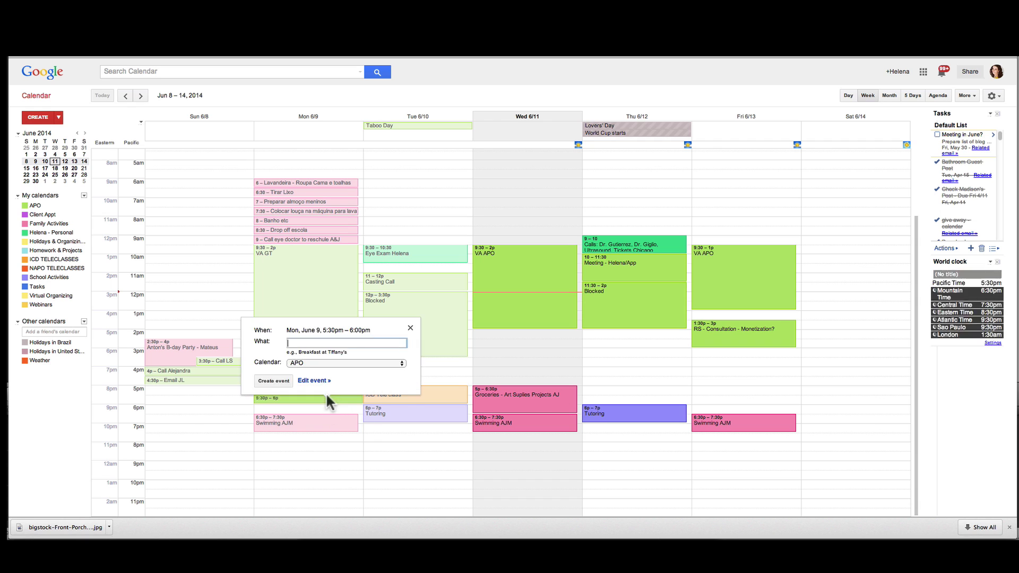
click(410, 328)
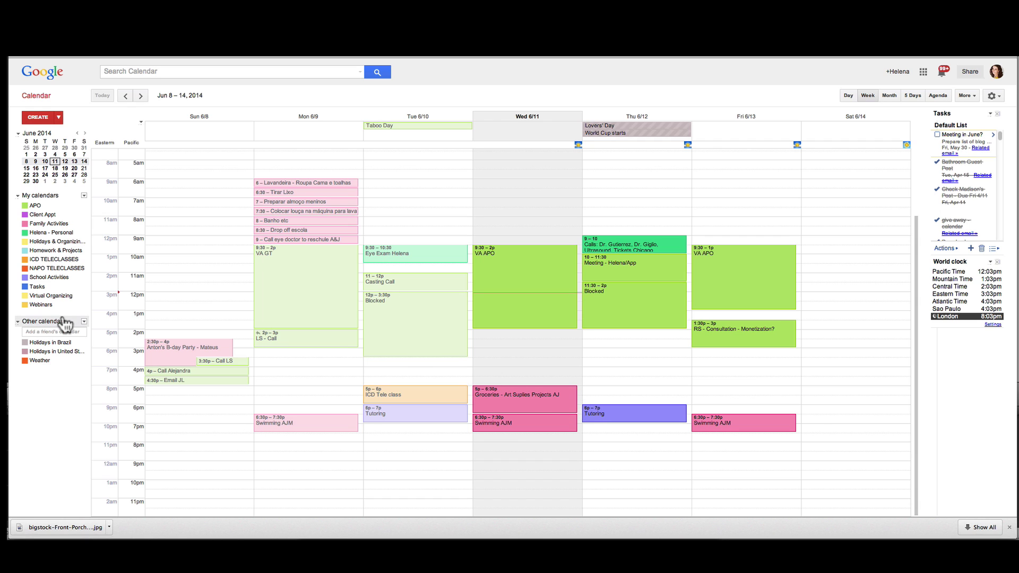
click(84, 196)
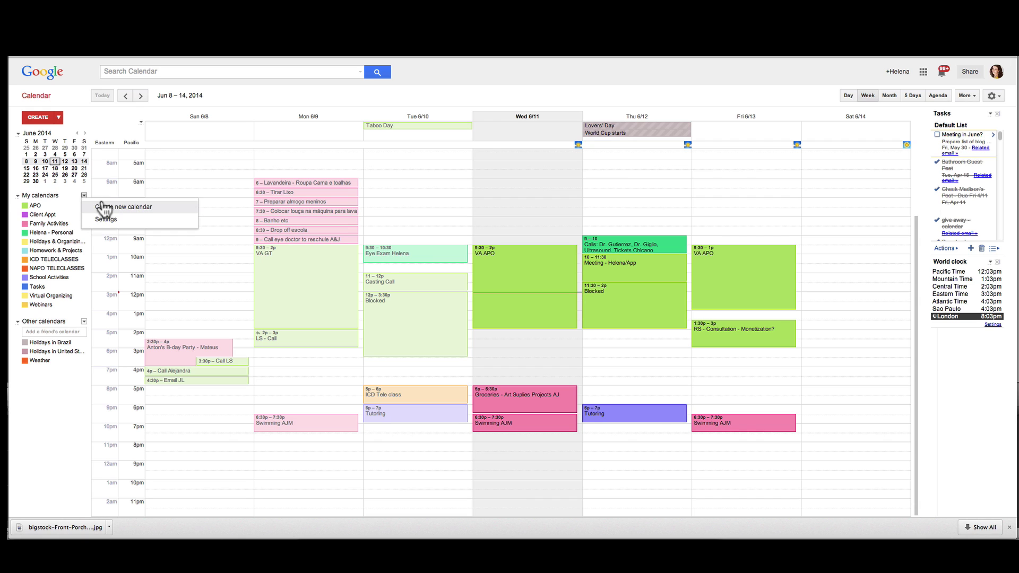
click(82, 198)
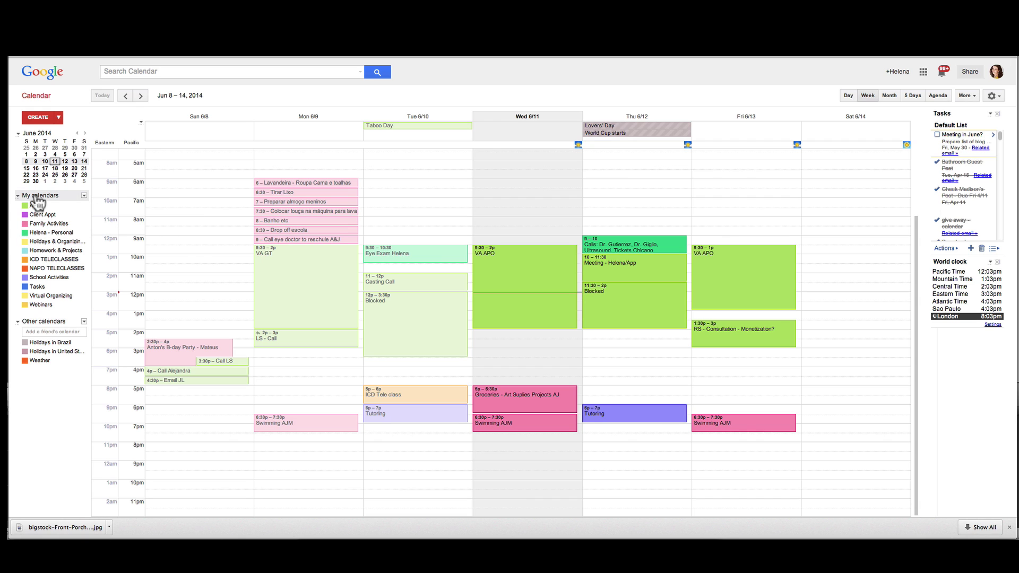
Start a new calendar named "Consultoria Organizadoras Brasil" and set its time zone to (GMT-05:00) Eastern Time.
click(84, 196)
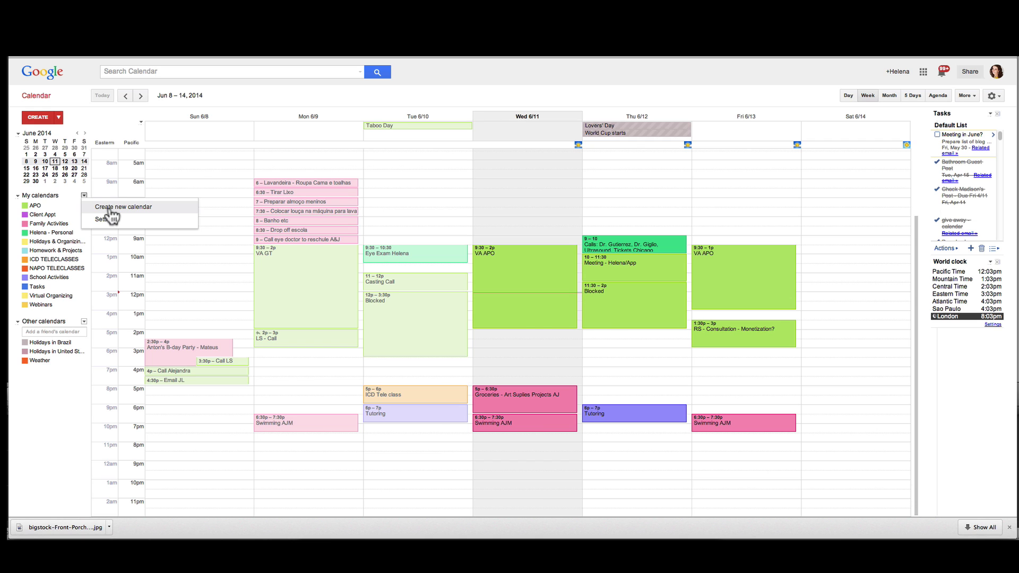
click(142, 207)
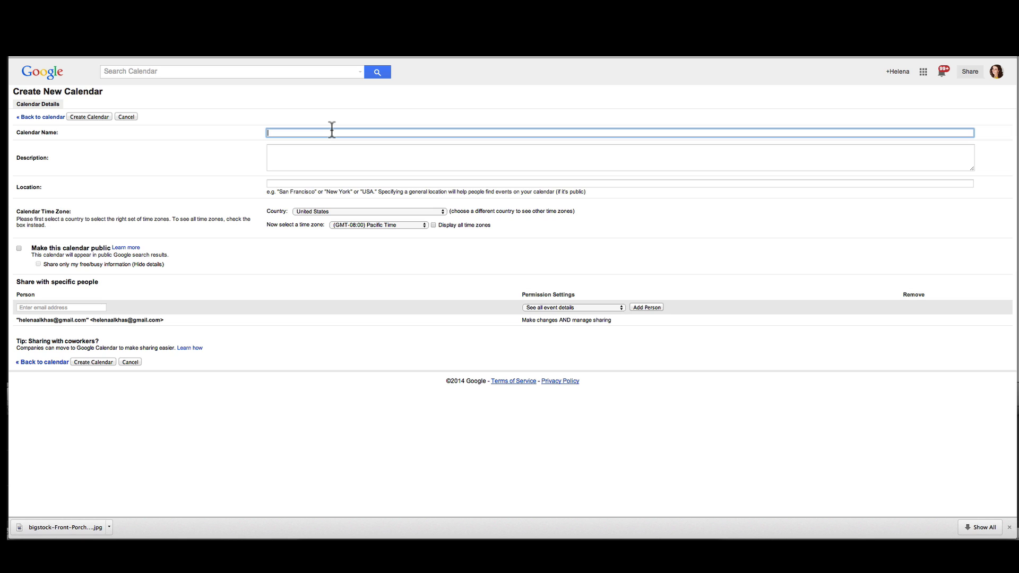
text(Consultoria Organz)
text(zadoras Brasil)
click(312, 167)
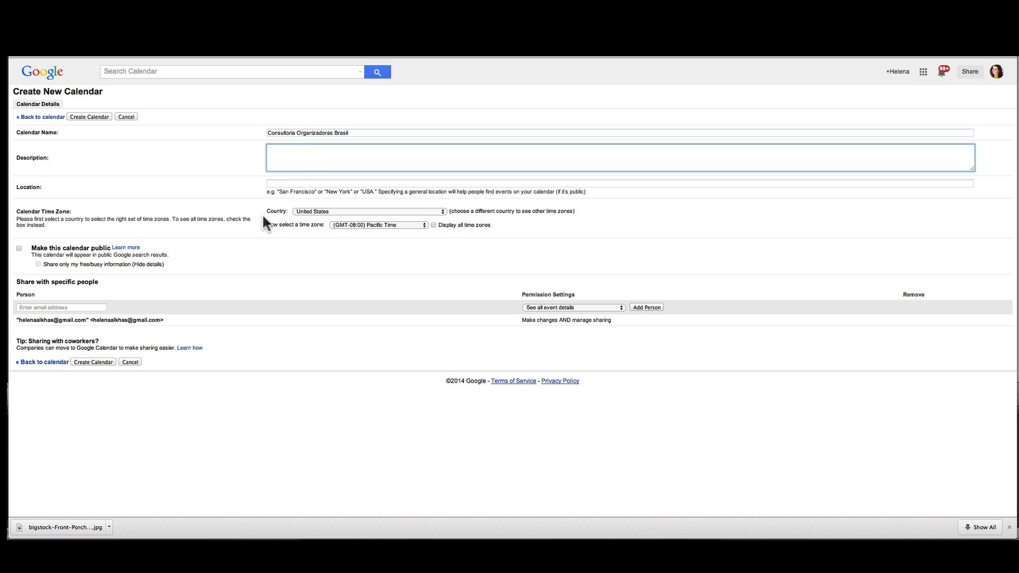
click(371, 224)
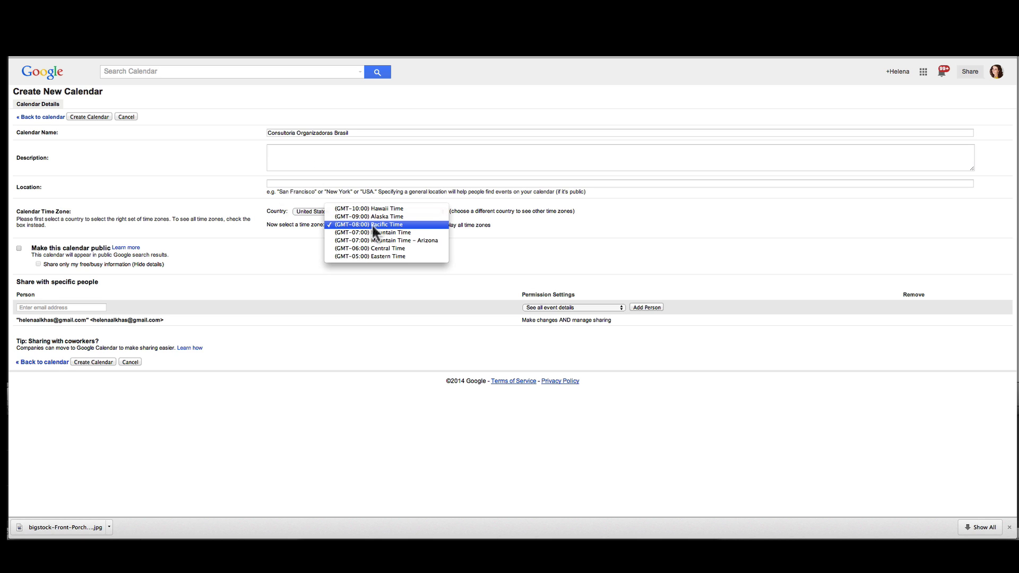
click(369, 257)
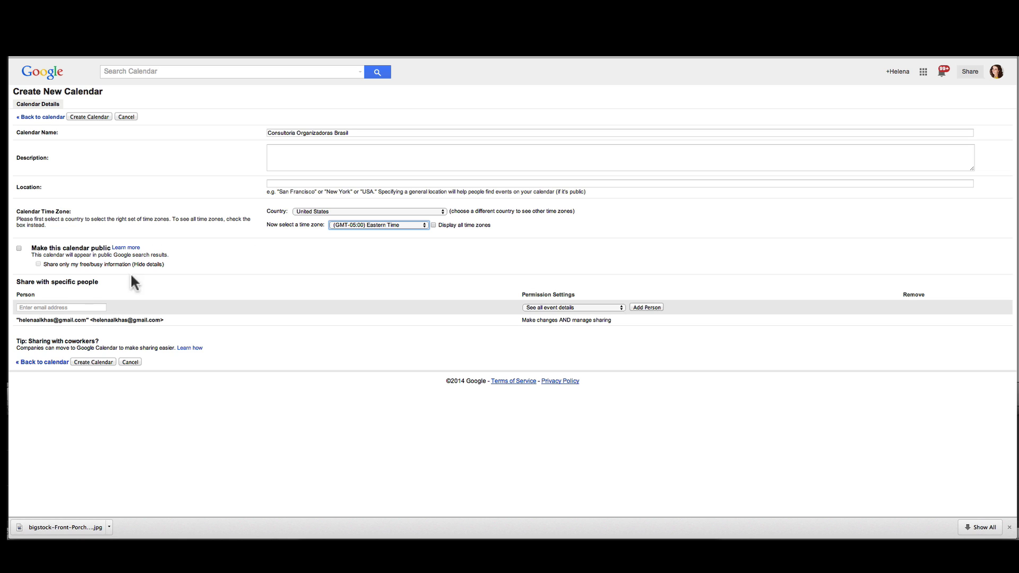
Check the permission levels for sharing with specific people, then create the calendar without adding anyone.
click(80, 307)
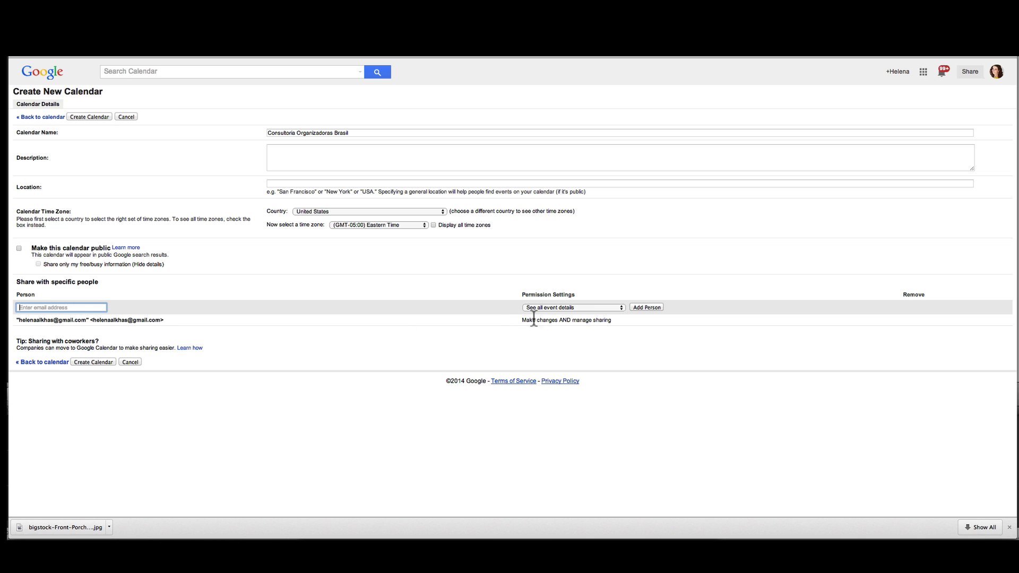
click(576, 309)
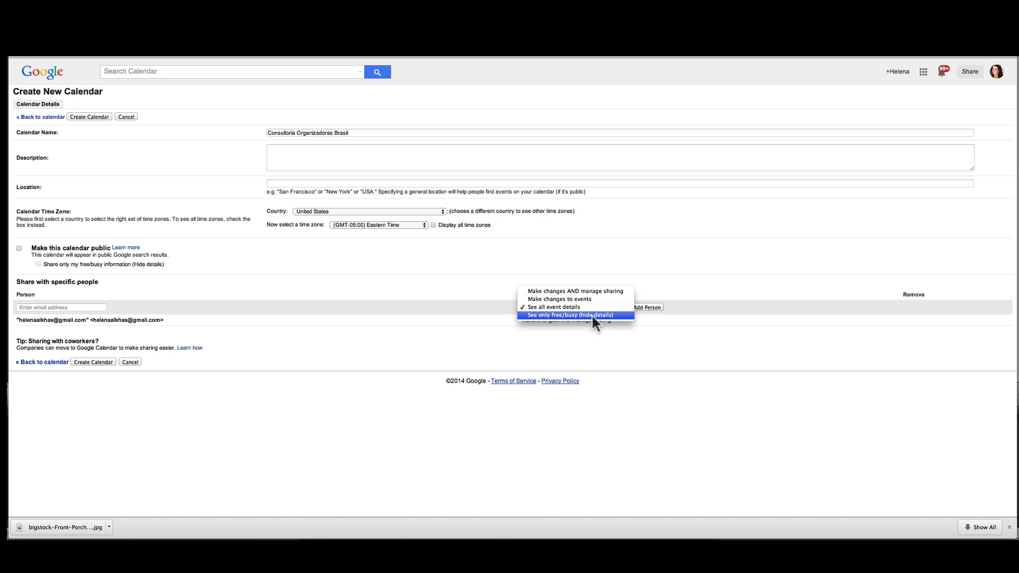
click(700, 317)
click(71, 307)
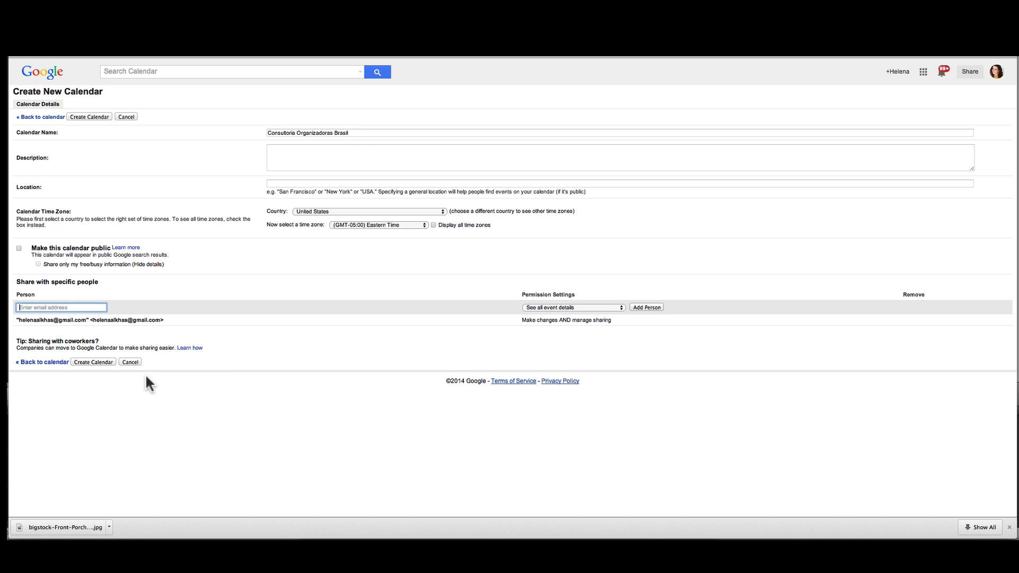
click(99, 363)
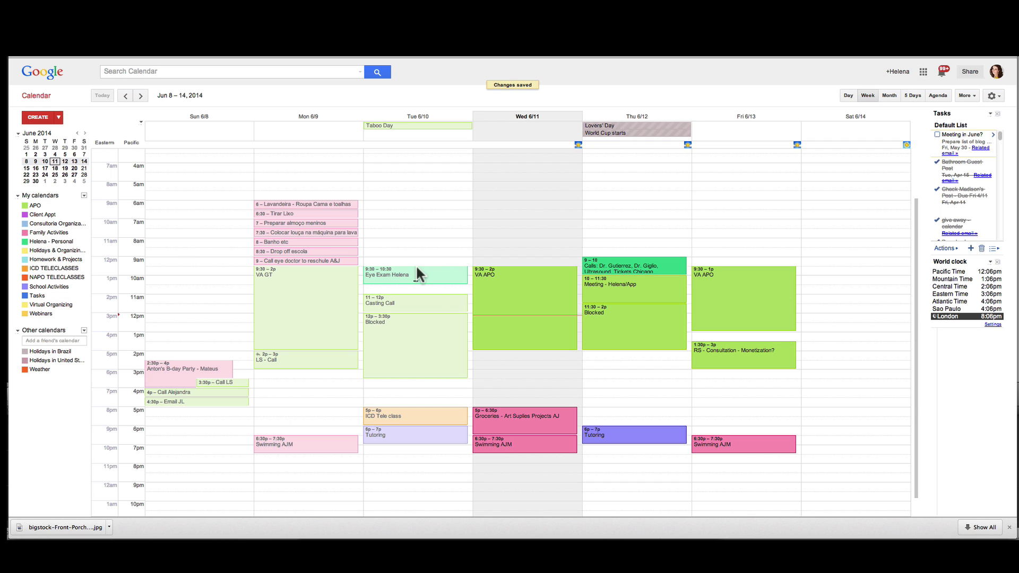
Create the event "Consulta com JS" on Thursday, June 12, at 2pm in the Consultoria Organizadoras Brasil calendar and extend it to 3pm.
click(667, 356)
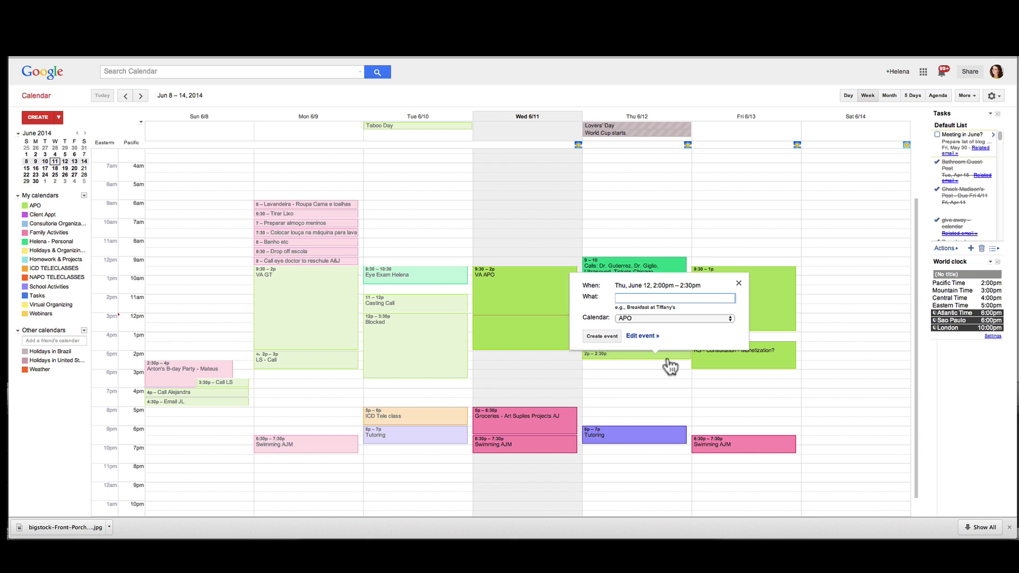
text(Consulta com JS)
click(636, 318)
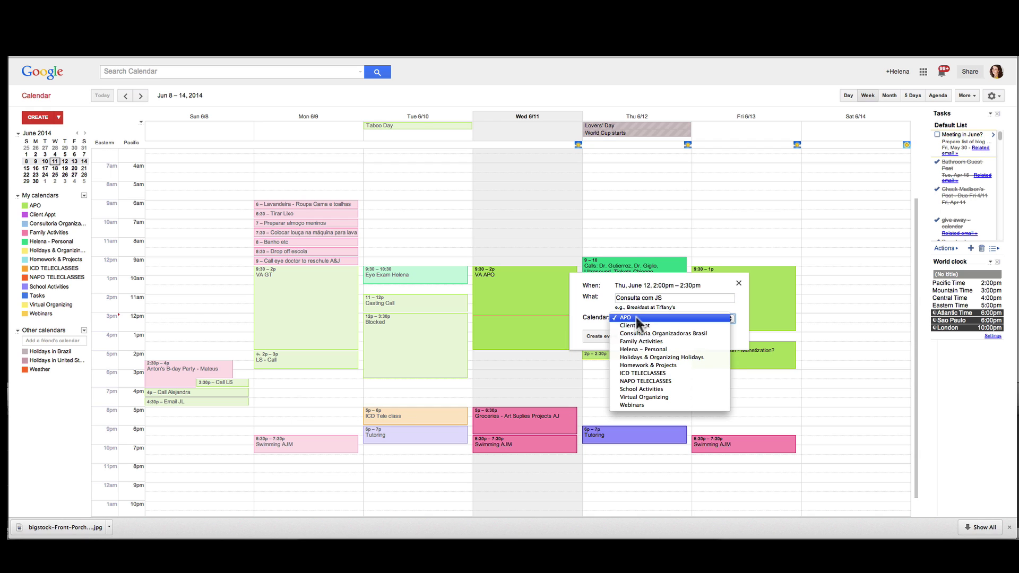
click(636, 330)
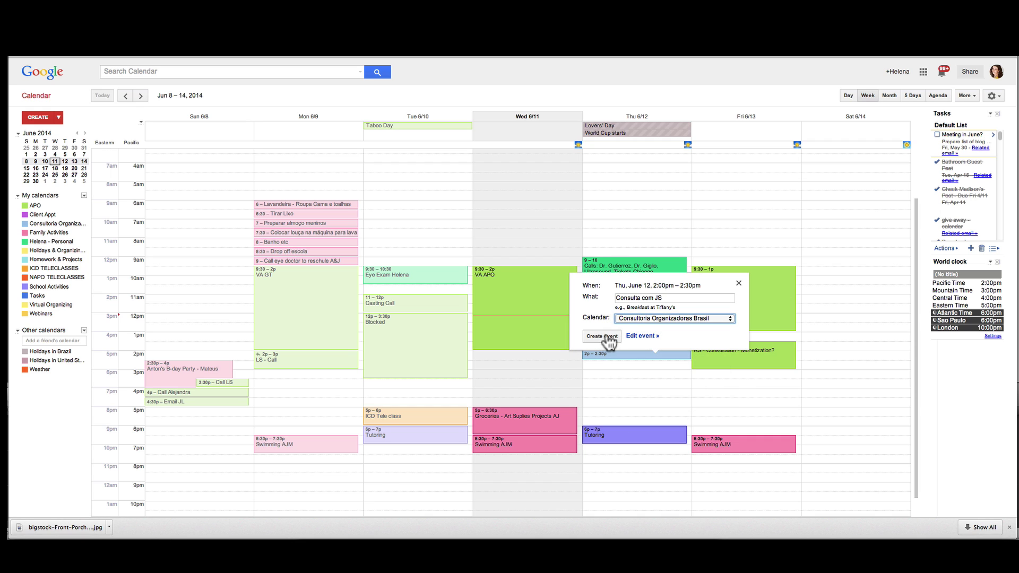
click(604, 340)
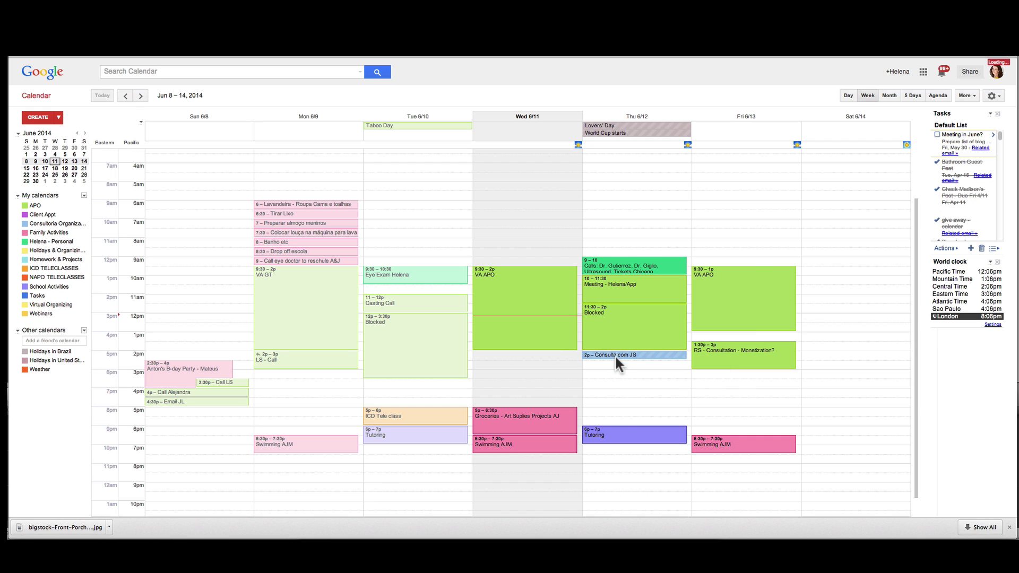
mouse_move(614, 357)
mouse_down()
mouse_move(616, 372)
mouse_move(612, 364)
mouse_up()
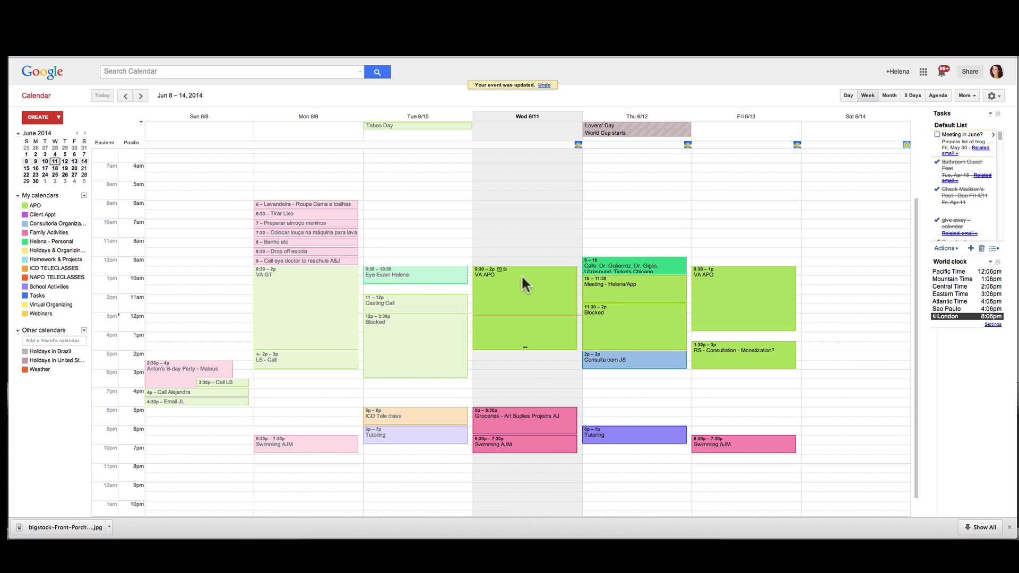
Delete Wednesday's "VA APO" event and move "Consulta com JS" to Wednesday, June 11, 1–2pm.
click(553, 276)
click(486, 271)
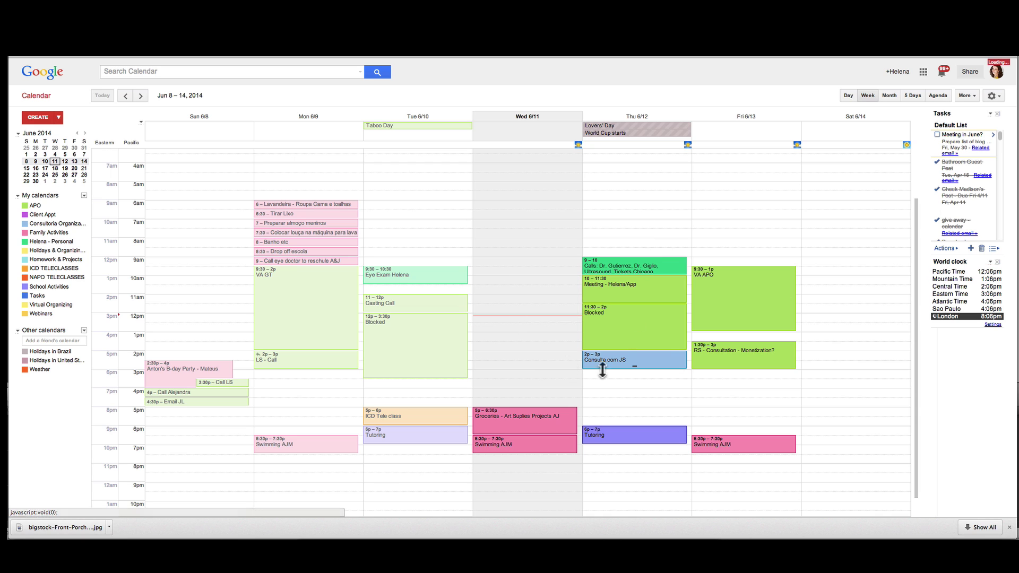
mouse_move(671, 360)
mouse_down()
mouse_move(559, 323)
mouse_move(533, 267)
mouse_up()
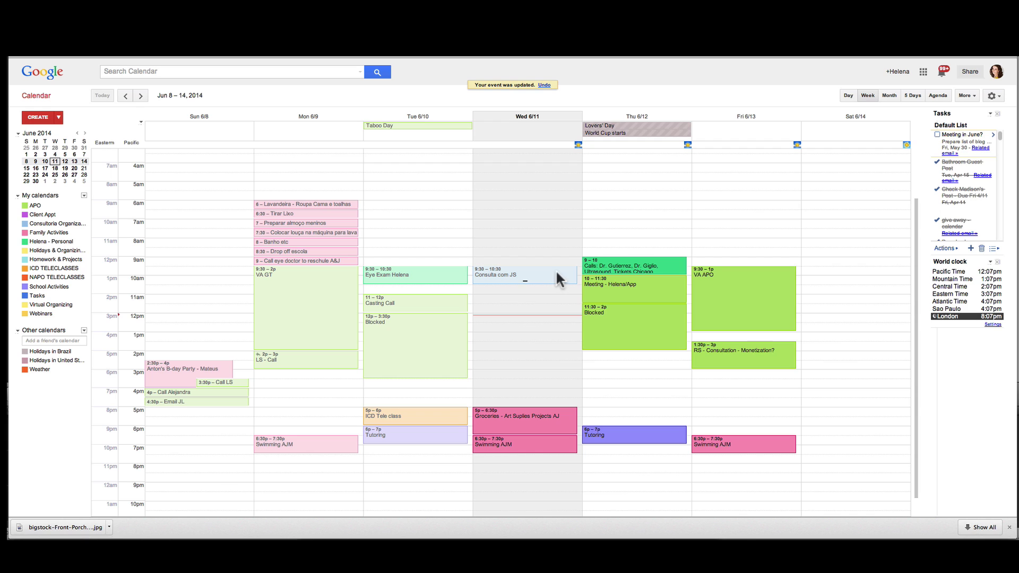
drag(556, 269, 551, 334)
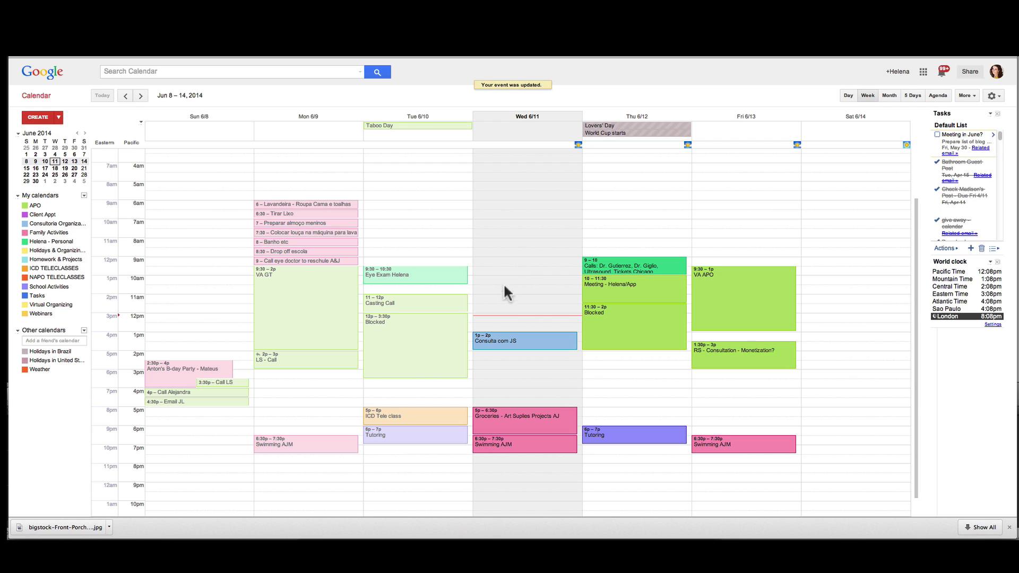
Create the event "Artigo para Publicar Blogue" on Wednesday, June 11, at 2pm in the APO calendar and extend it to 3pm.
mouse_move(85, 219)
click(501, 355)
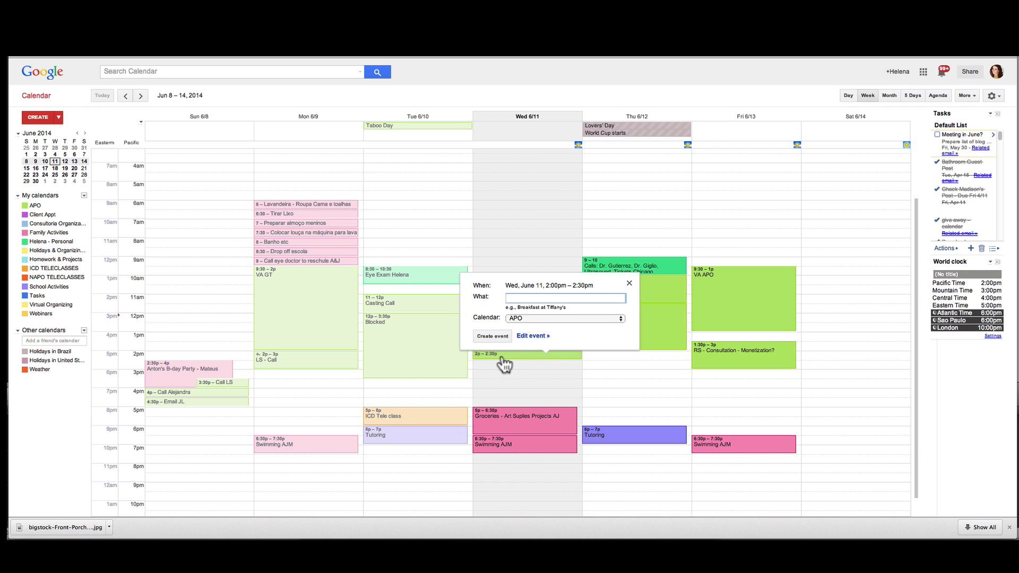
text(Artigo para Publicar Blogue)
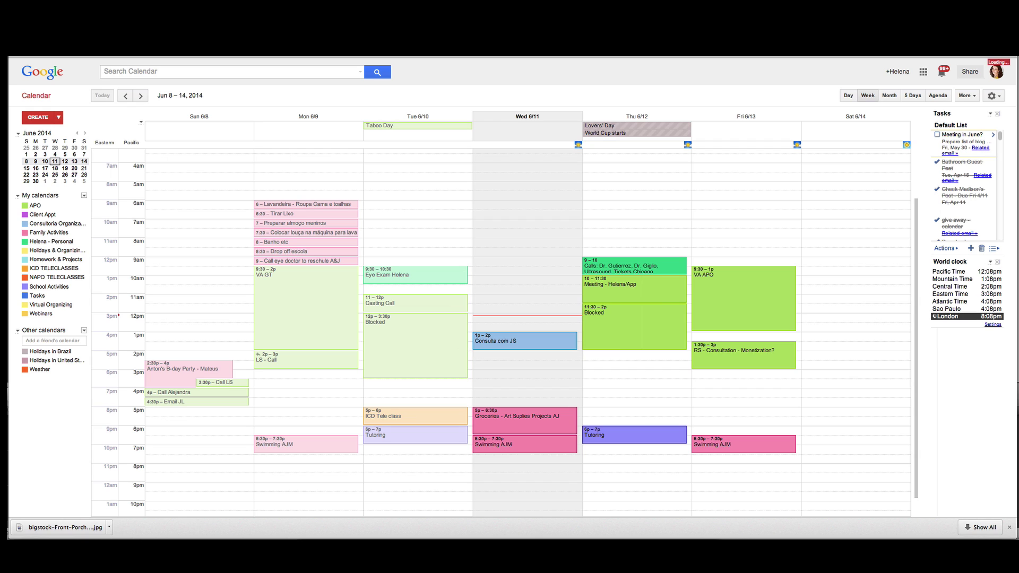
key(Return)
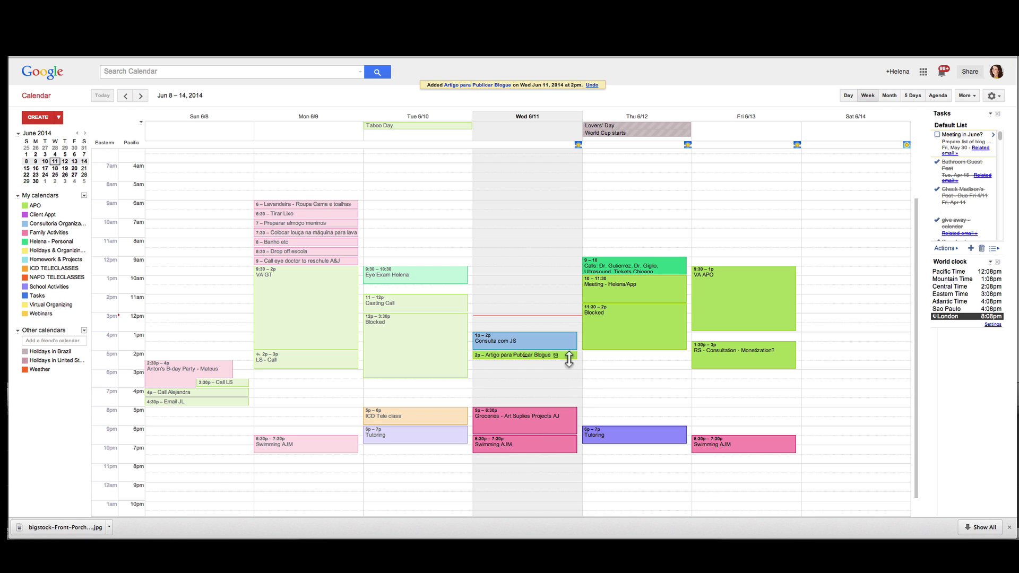
drag(569, 357, 569, 370)
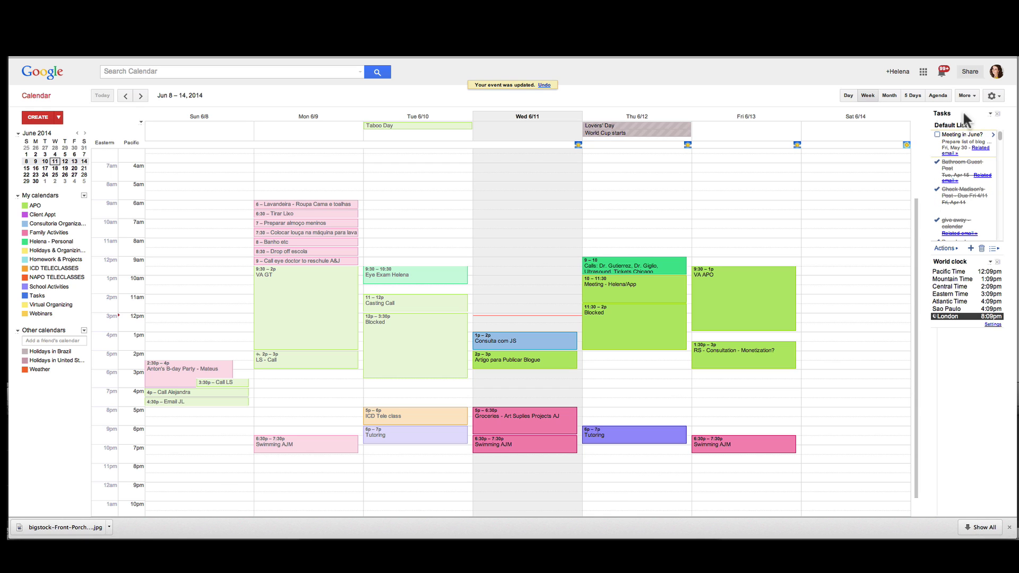
Add the task "Selecionar imagem para blogue post" to the Default List.
click(970, 248)
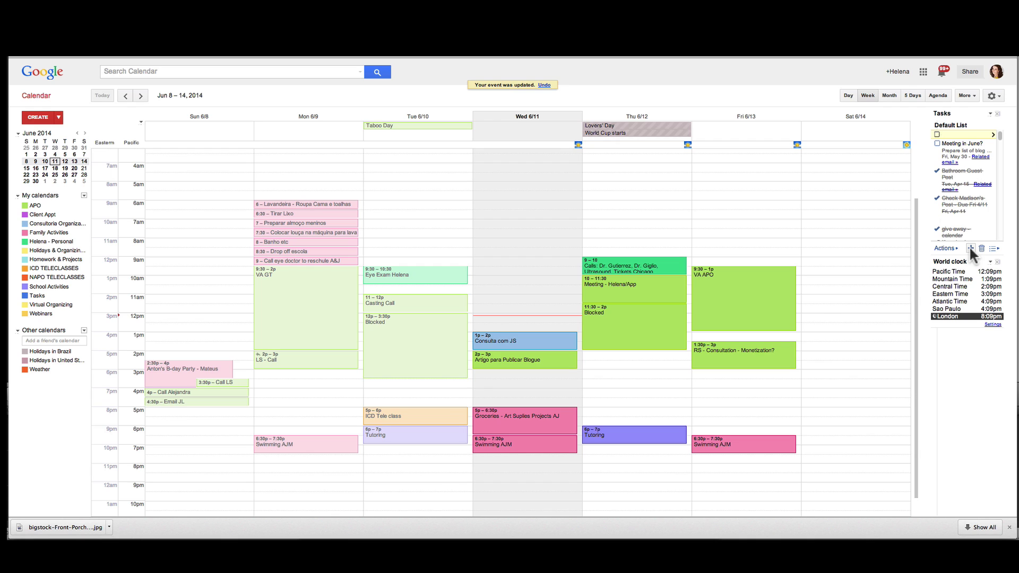
text(See)
text(lecti)
text(ionar im)
text(agem para blo)
text(gue post)
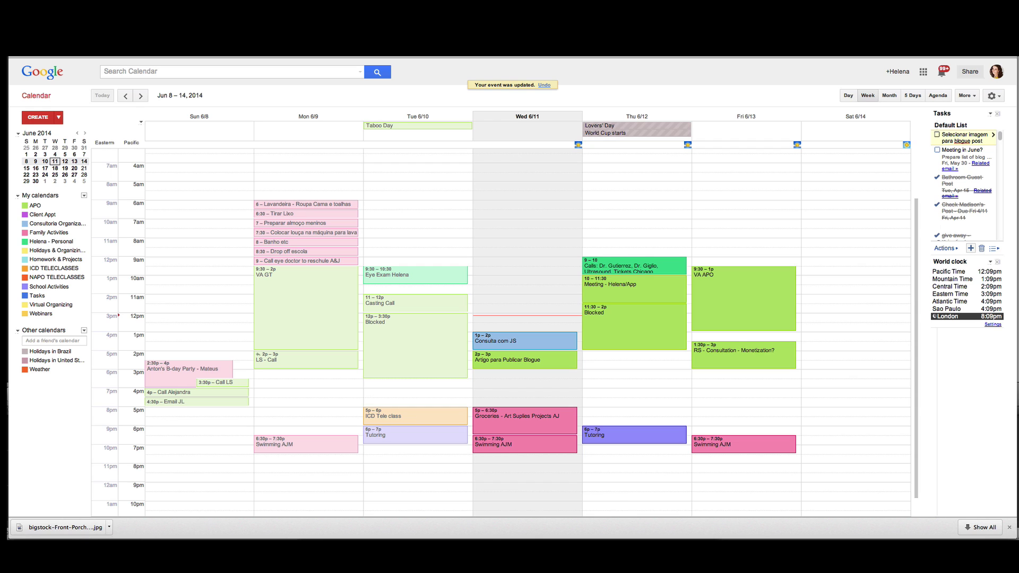
key(Return)
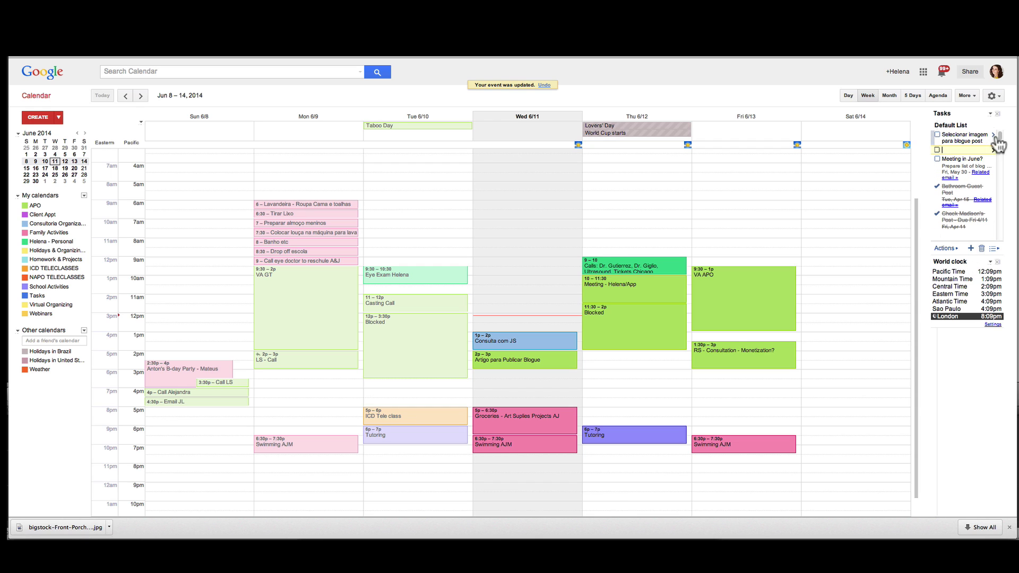
Set the due date of the "Selecionar imagem para blogue post" task to Thursday, June 12.
click(995, 136)
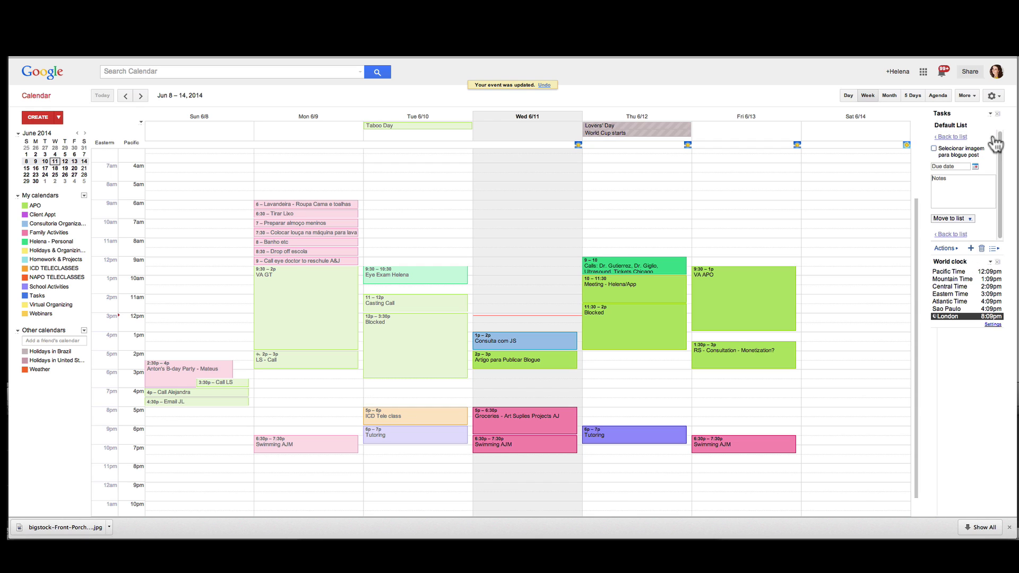
click(975, 167)
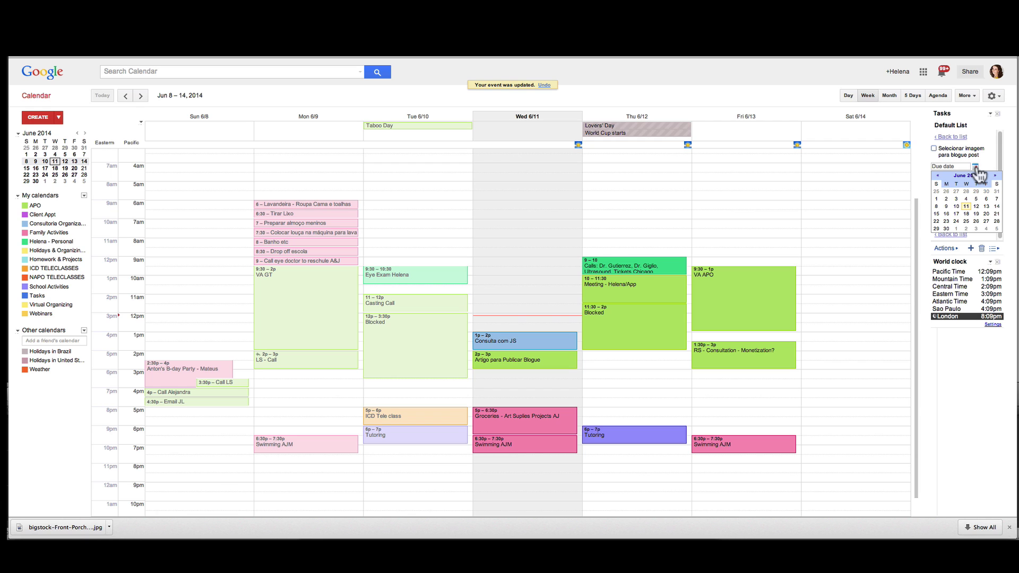
click(976, 206)
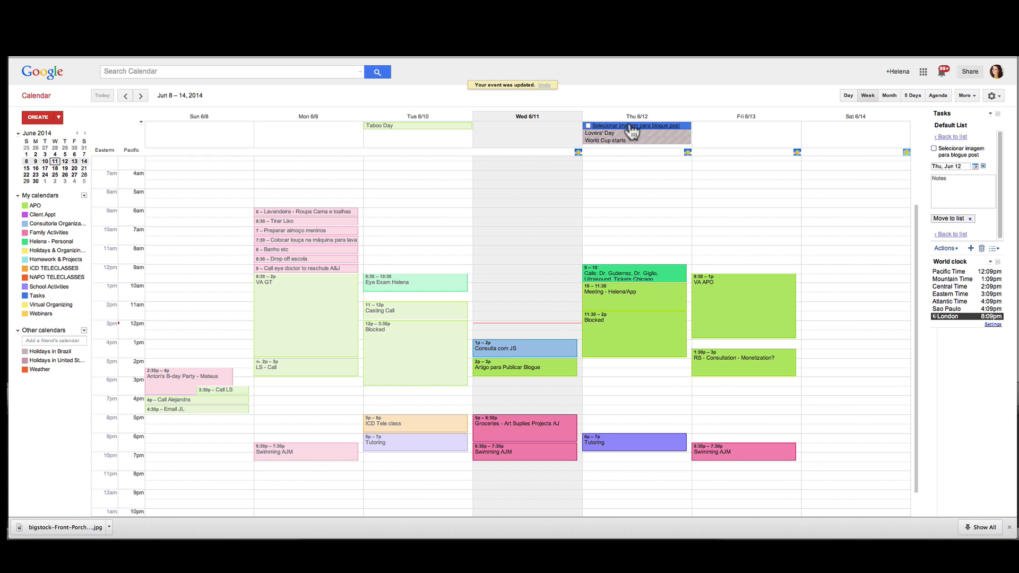
Mark the "Selecionar imagem para blogue post" task as completed and return to the task list.
click(588, 127)
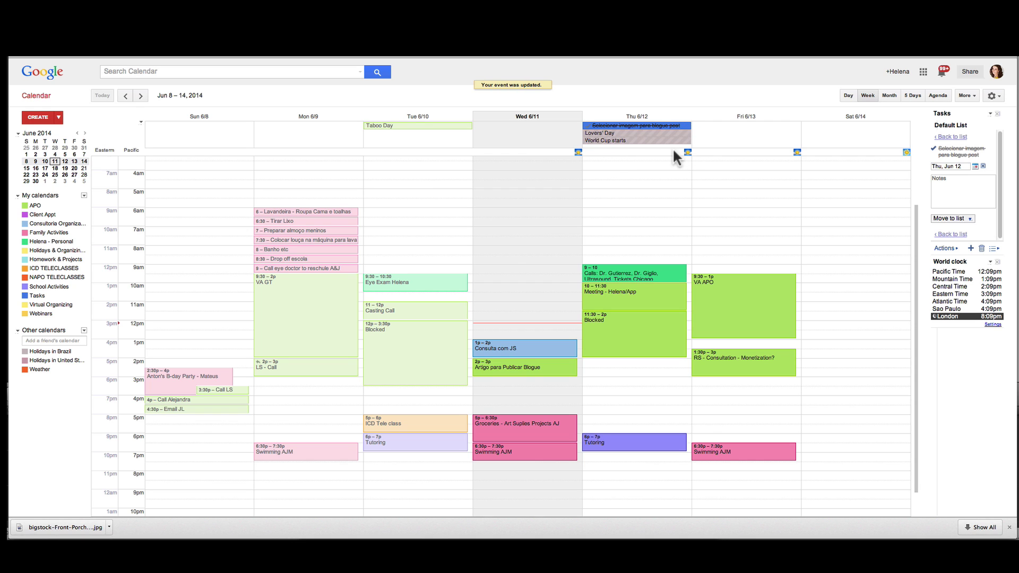
click(971, 219)
click(971, 218)
click(953, 137)
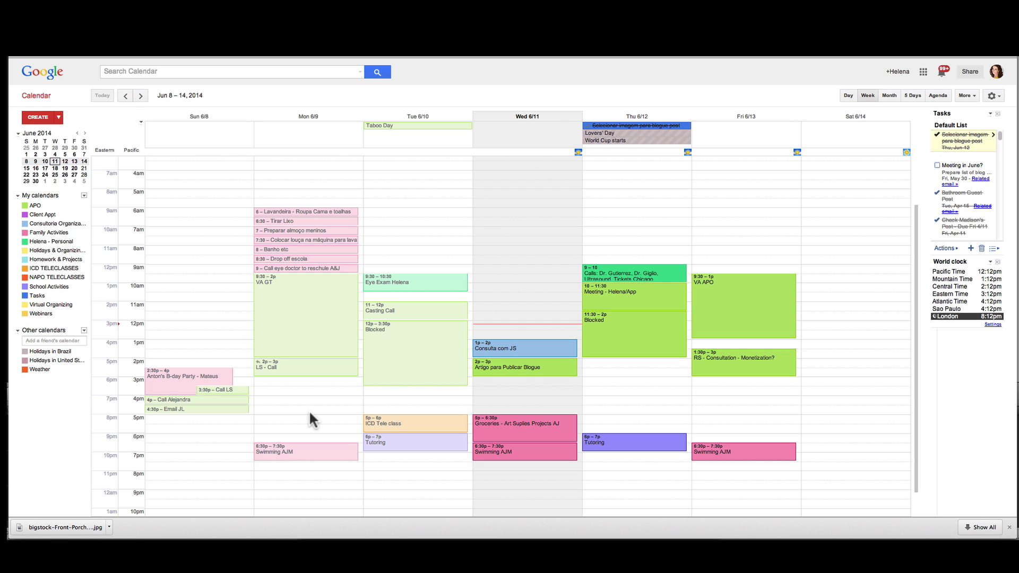
scroll(309, 409, up, 1)
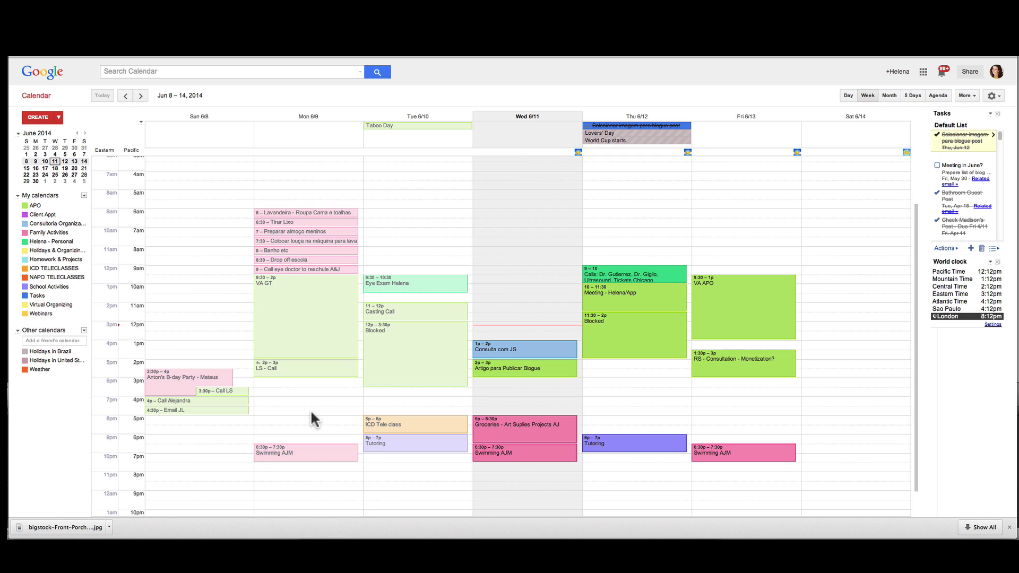